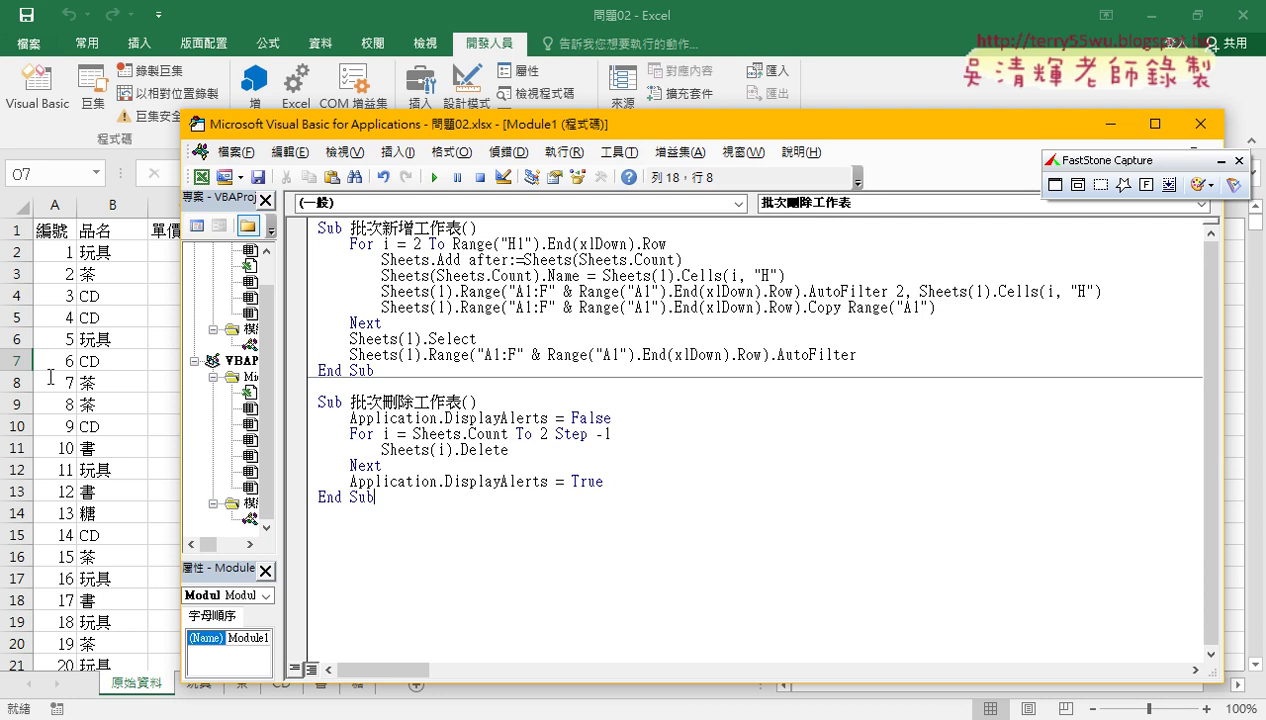
Select the whole 批次新增工作表 procedure to duplicate it below End Sub.
drag(446, 131, 869, 124)
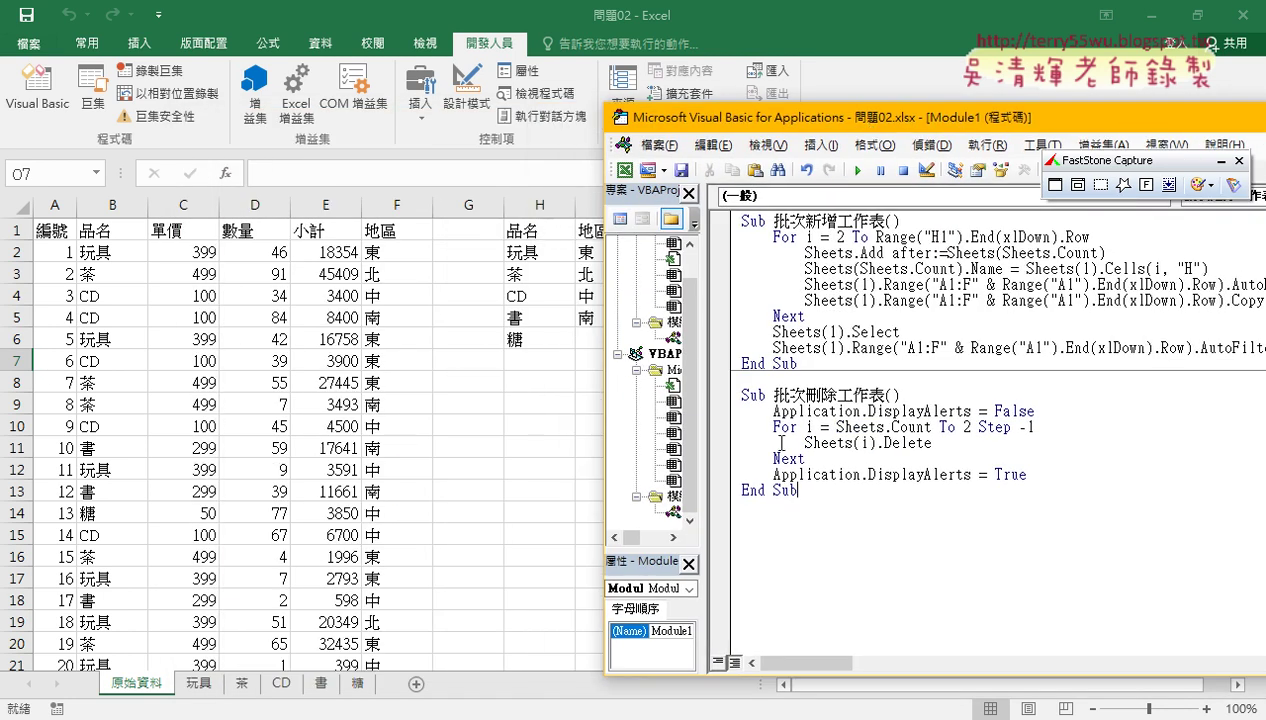
drag(805, 365, 741, 218)
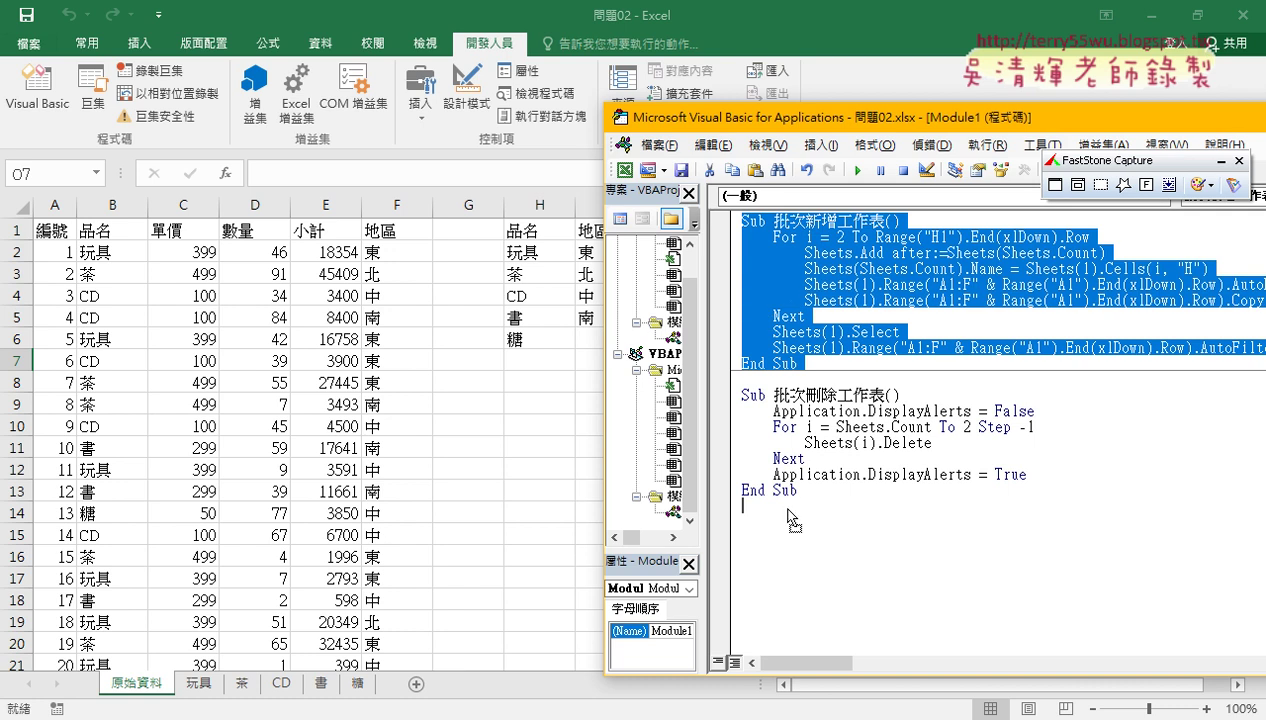
drag(785, 293, 785, 506)
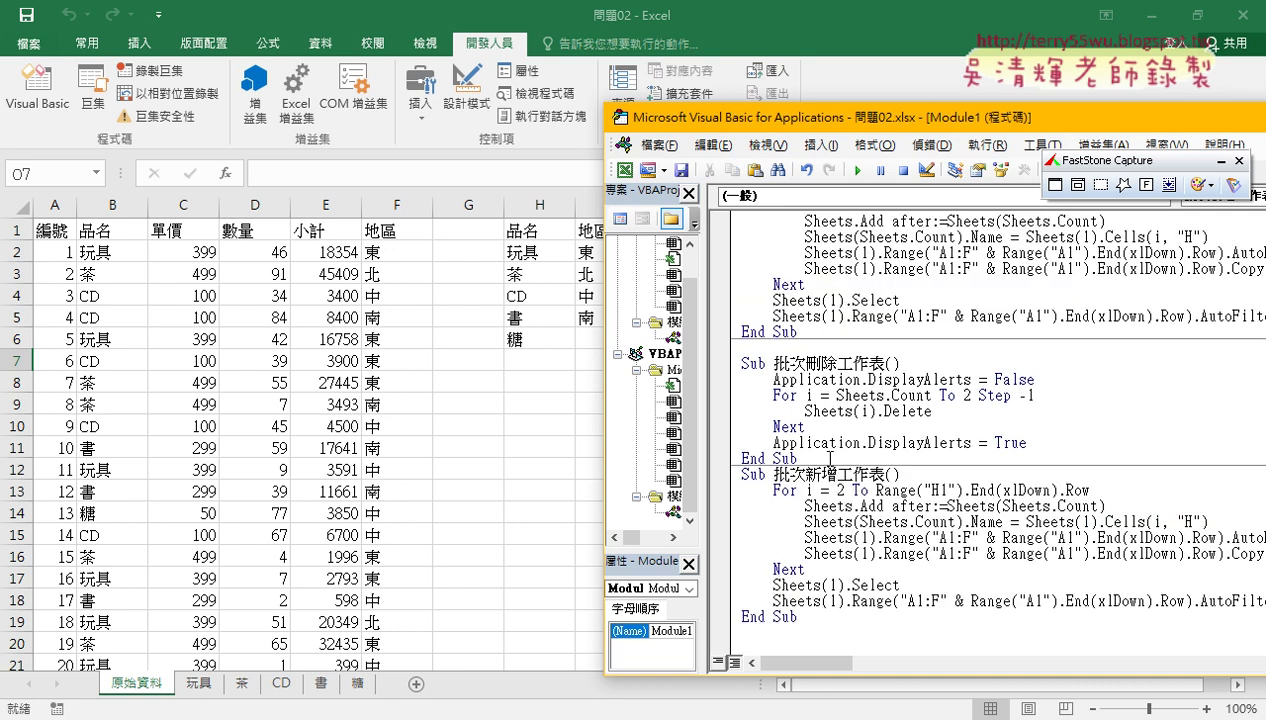
scroll(822, 454, down, 1)
drag(775, 458, 885, 459)
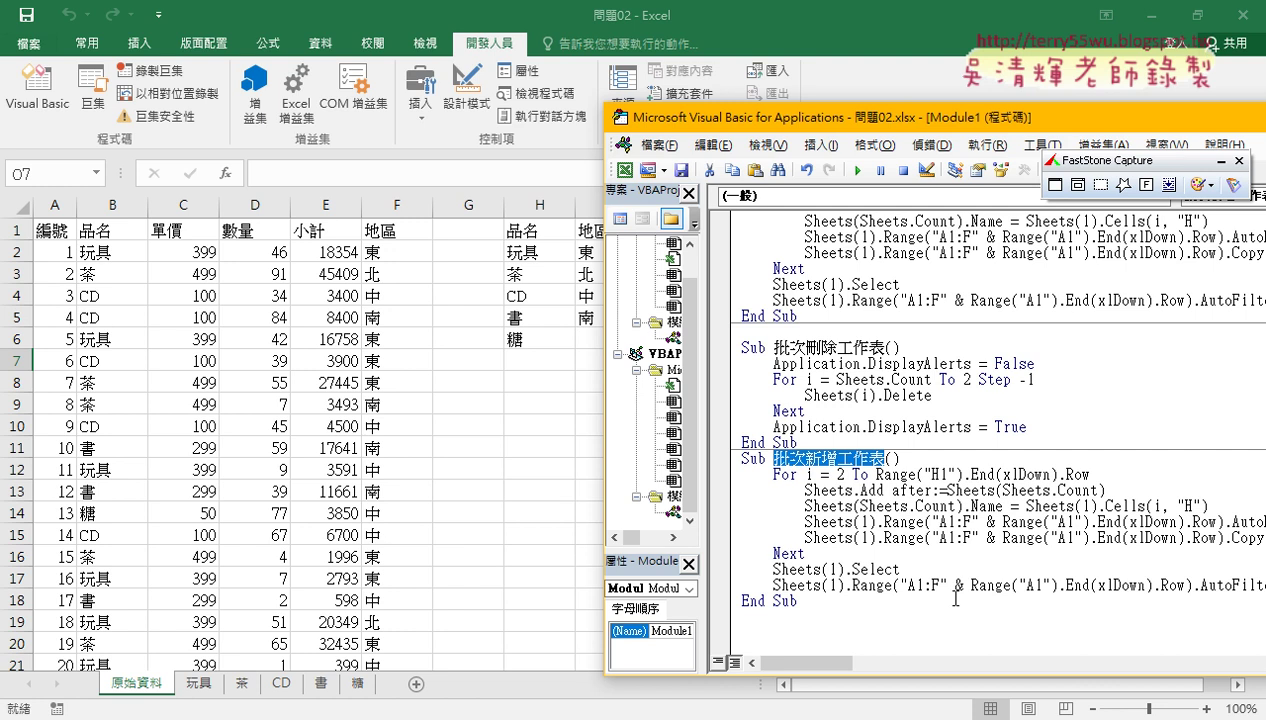
Rename the copied procedure to 品名分類 and add an empty line under its Sub header.
text(pe)
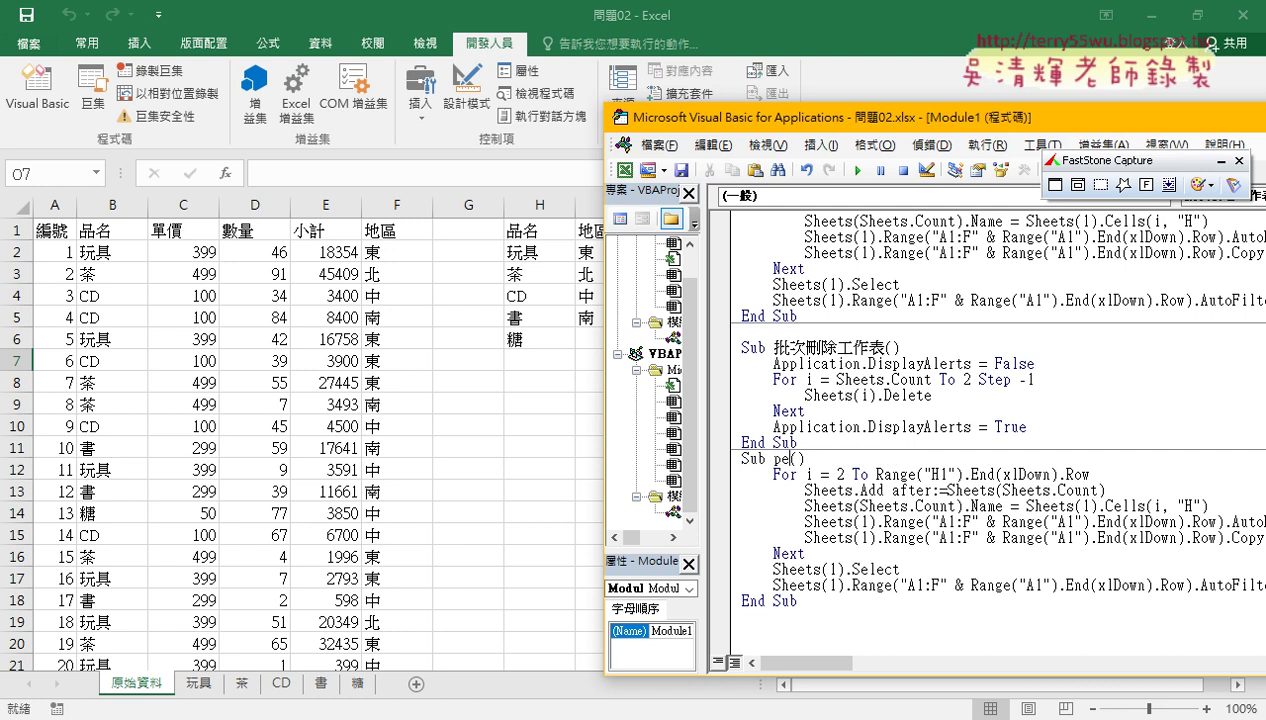
key(BackSpace)
key(BackSpace)
text(ㄆㄧ)
text(ㄣˇㄇㄧ)
text(ㄥˊ)
key(Return)
text(ㄈㄣ)
key(space)
text(ㄌㄟˋ)
key(Return)
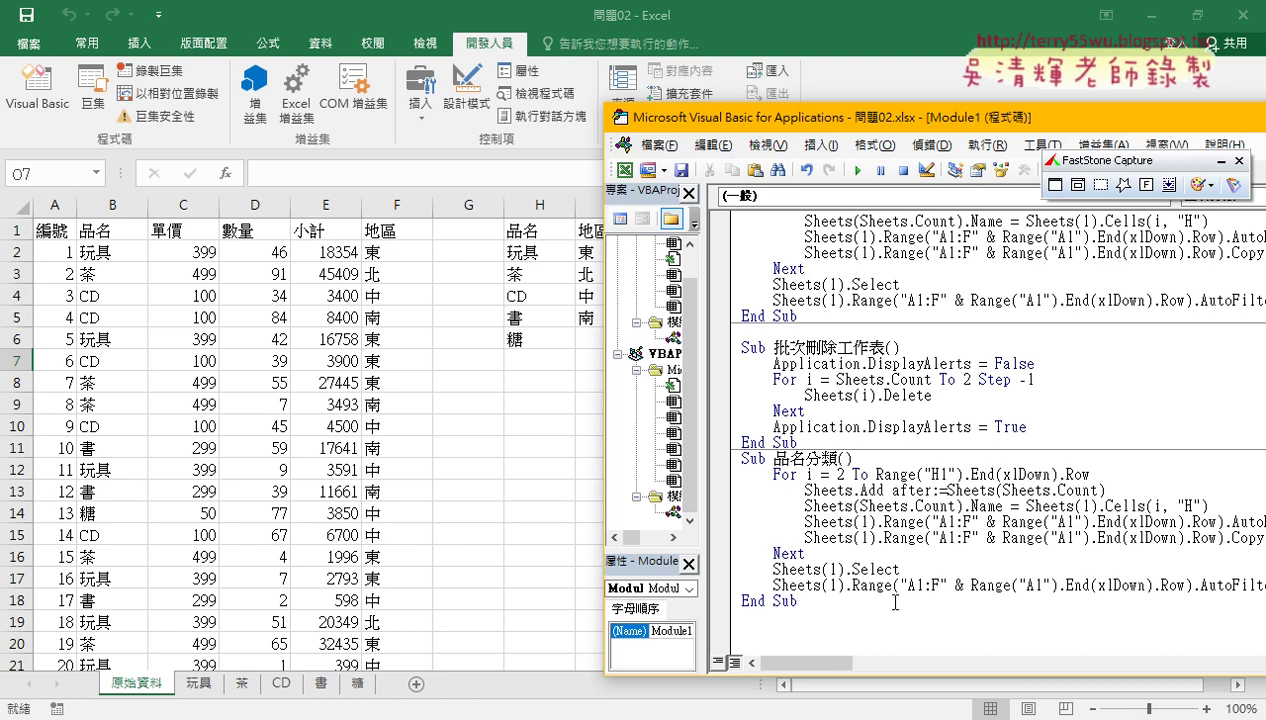
click(891, 462)
key(Return)
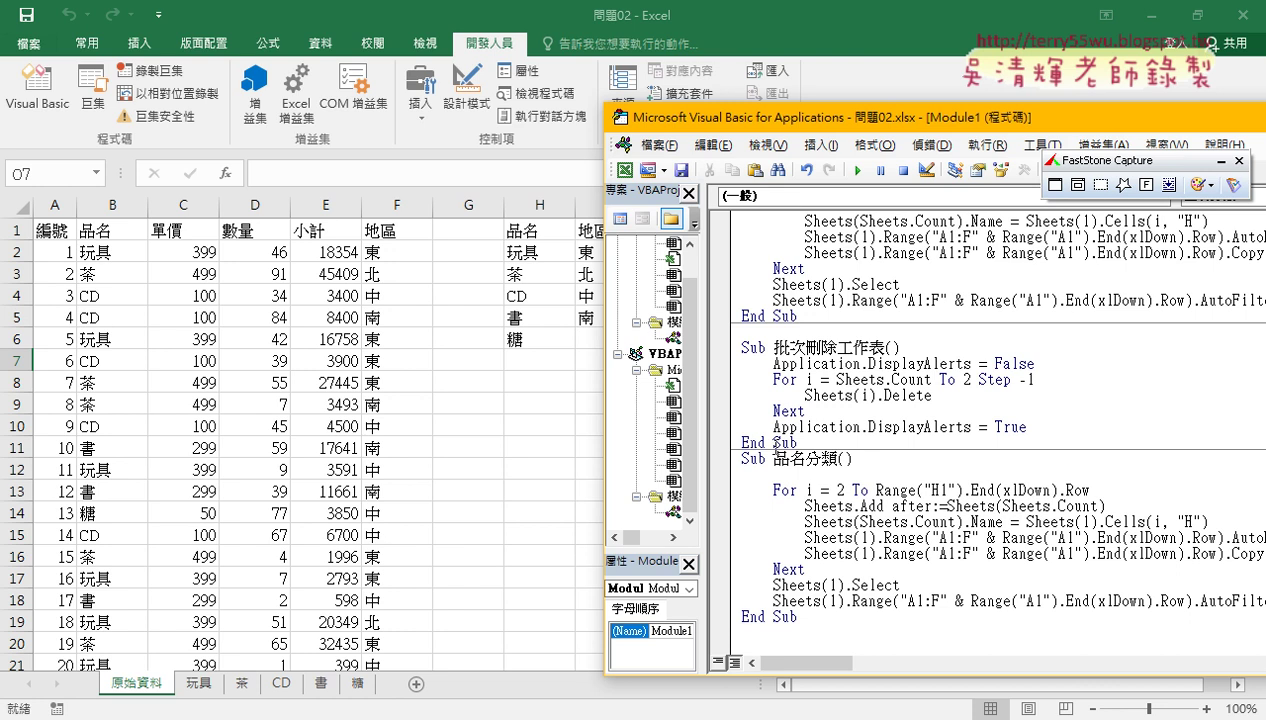
click(380, 488)
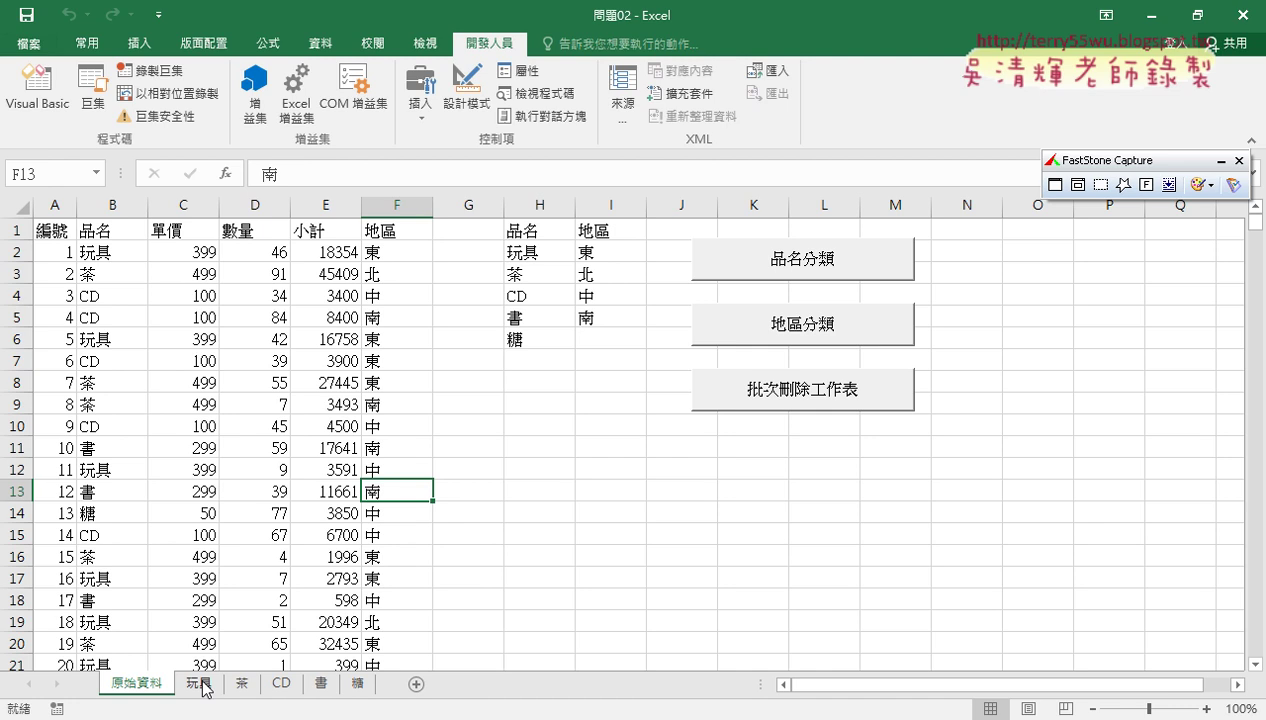
click(38, 92)
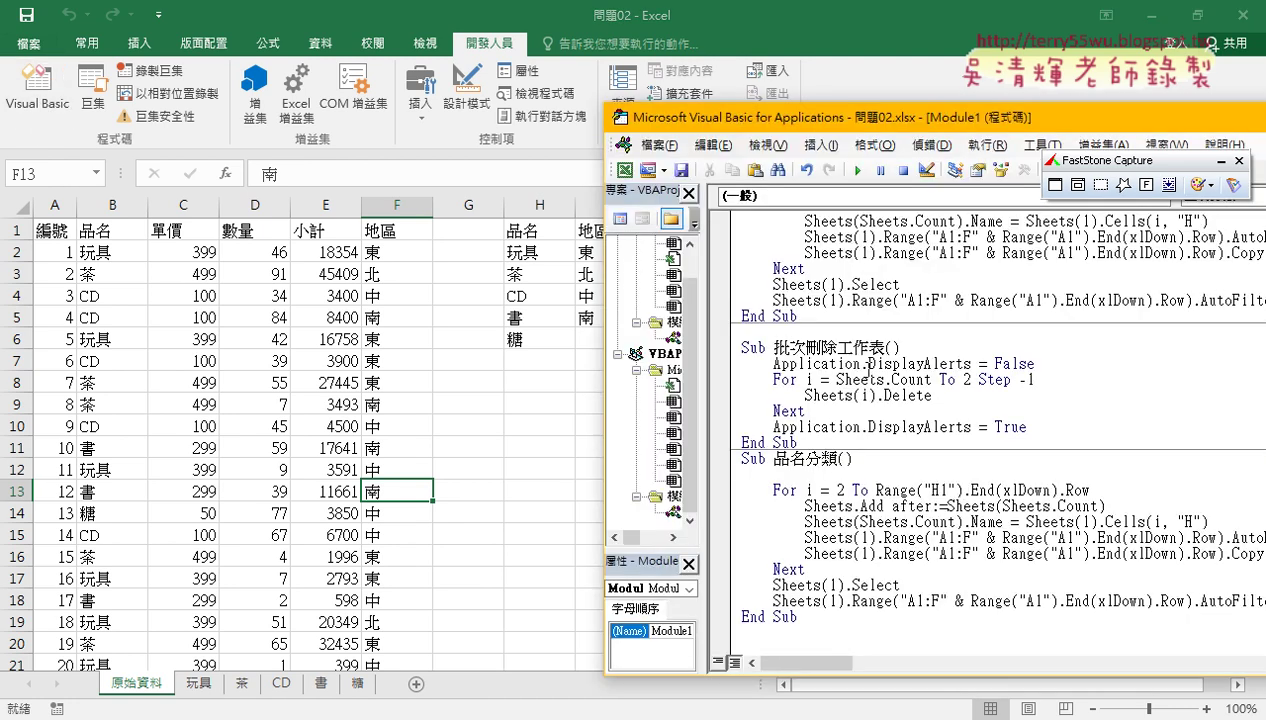
click(851, 470)
Copy the name 批次刪除工作表 onto the indented blank line inside 品名分類.
key(Tab)
key(Up)
key(Up)
key(Up)
key(Up)
key(Up)
key(shift+Right)
key(shift+Right)
key(shift+Right)
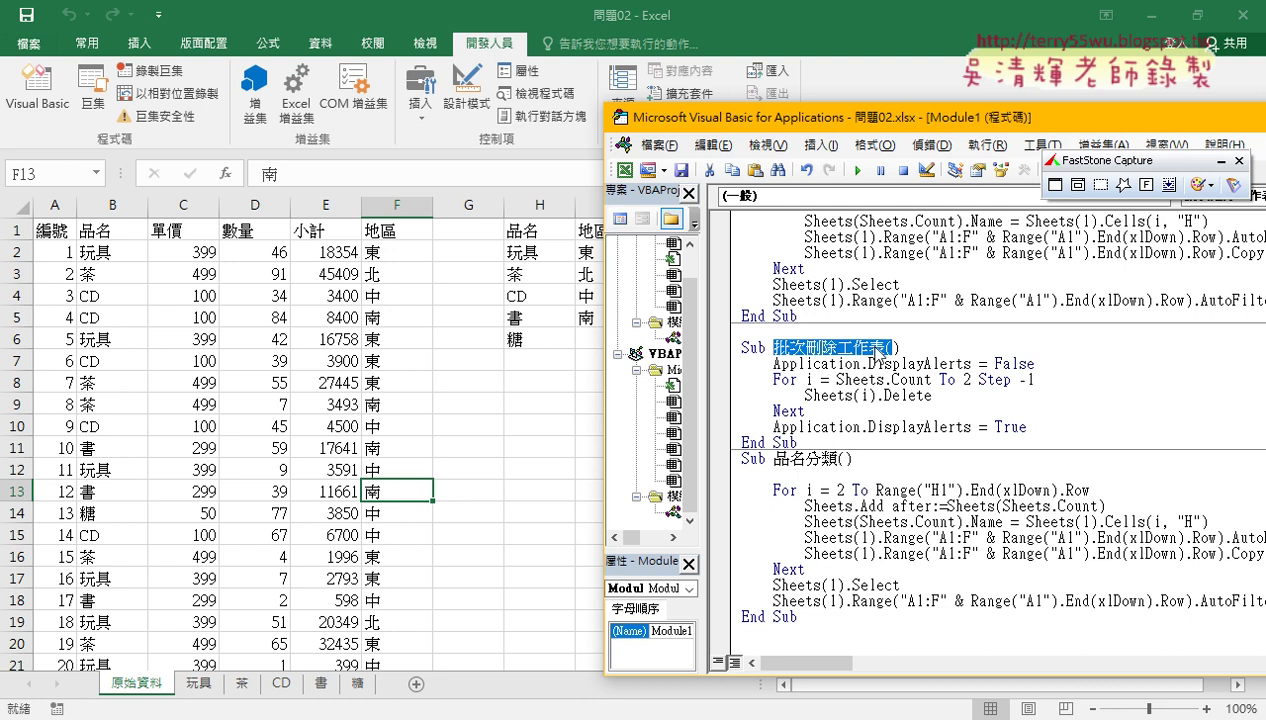
key(Left)
key(shift+Right)
key(shift+Right)
key(shift+Right)
key(shift+Right)
key(shift+Right)
key(shift+Right)
right_click(838, 345)
click(878, 385)
click(805, 476)
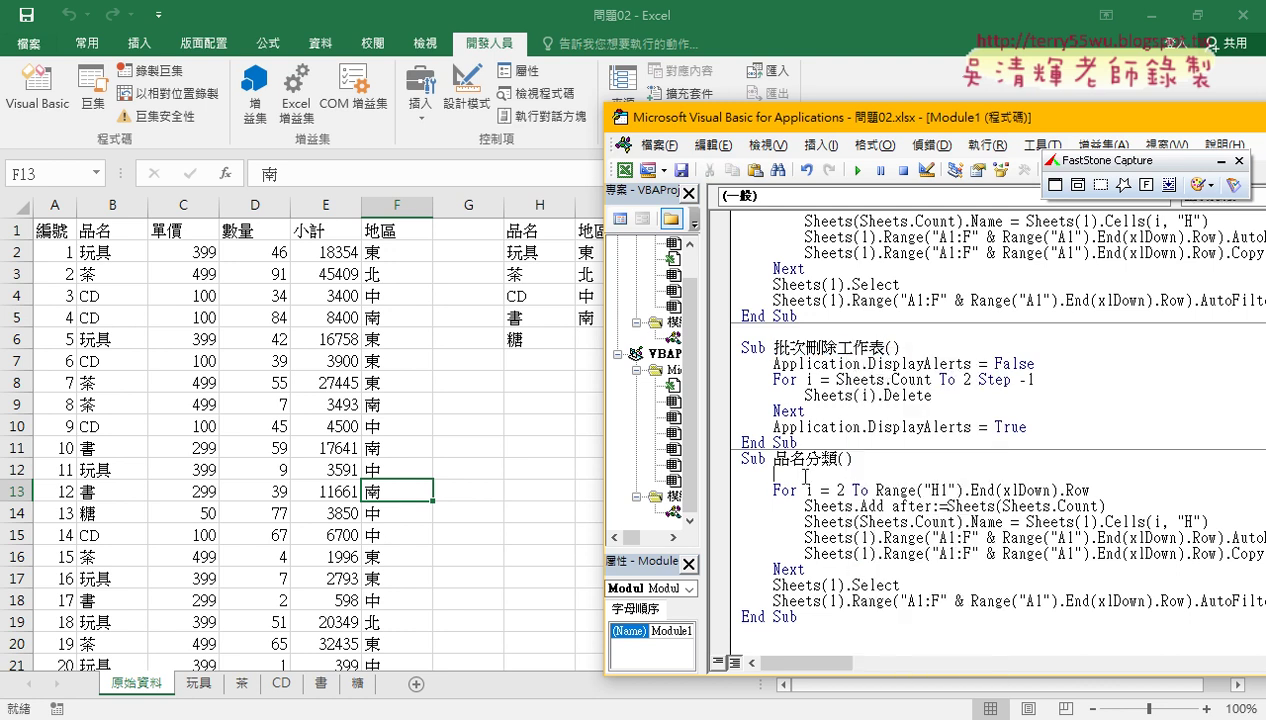
key(ctrl+v)
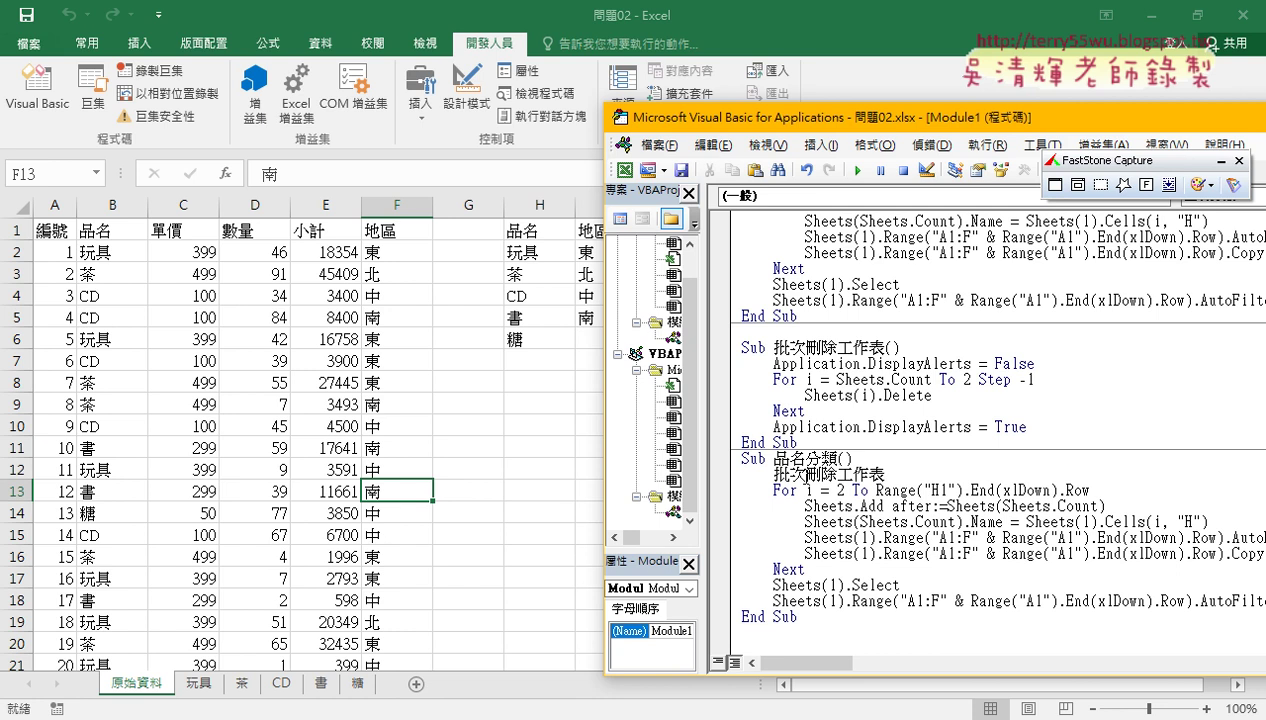
Prefix the pasted line with Call, then return to the worksheet.
key(Left)
key(Left)
key(Home)
key(Right)
key(Right)
key(Right)
text(call)
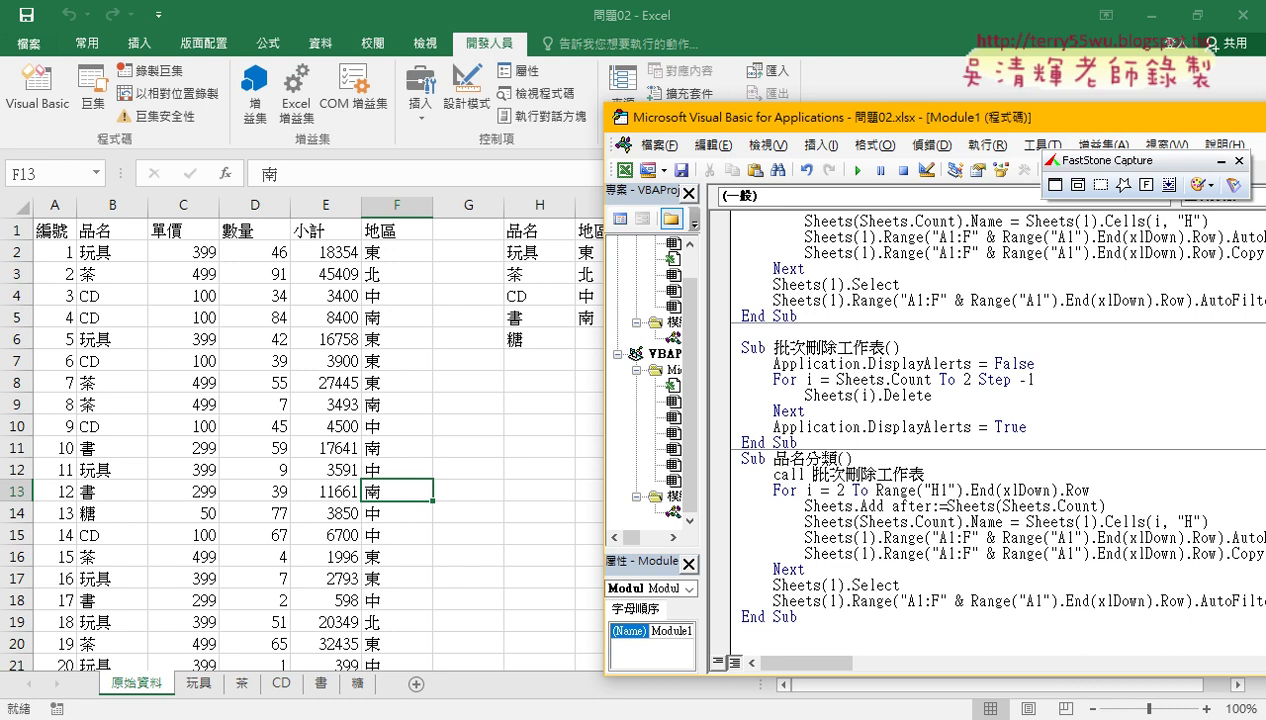
drag(924, 473, 767, 472)
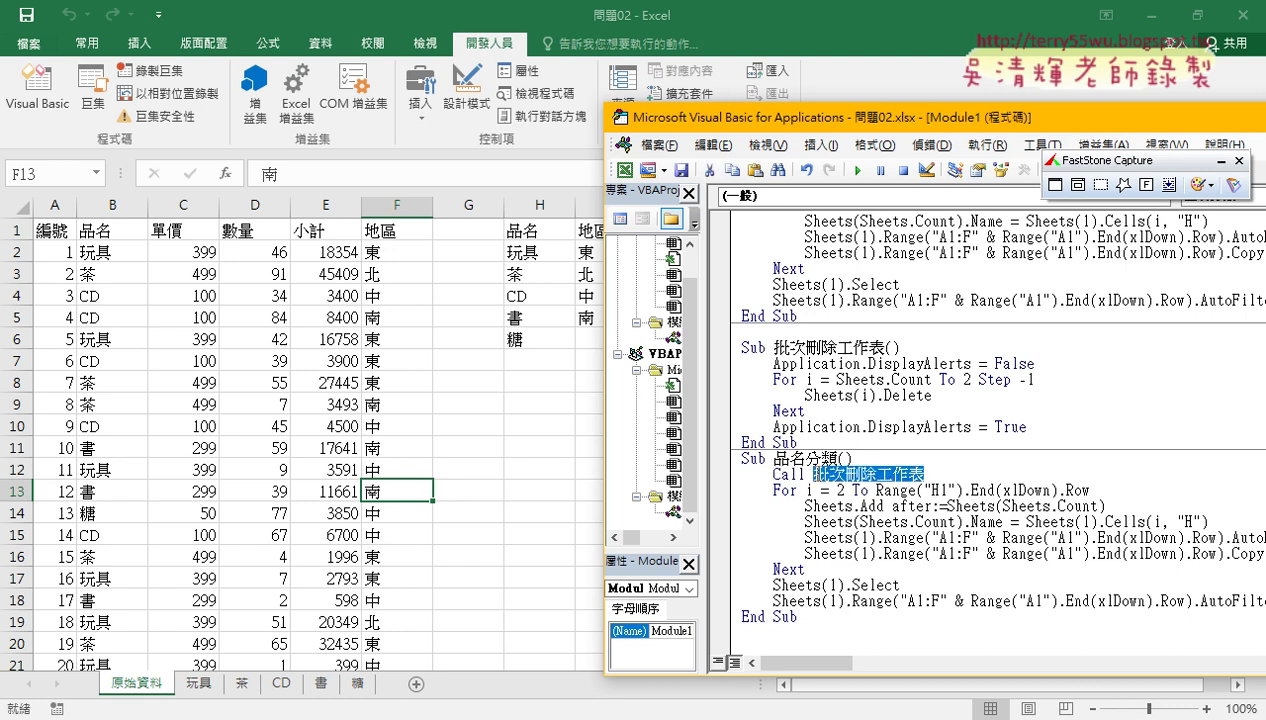
key(alt+F11)
click(494, 557)
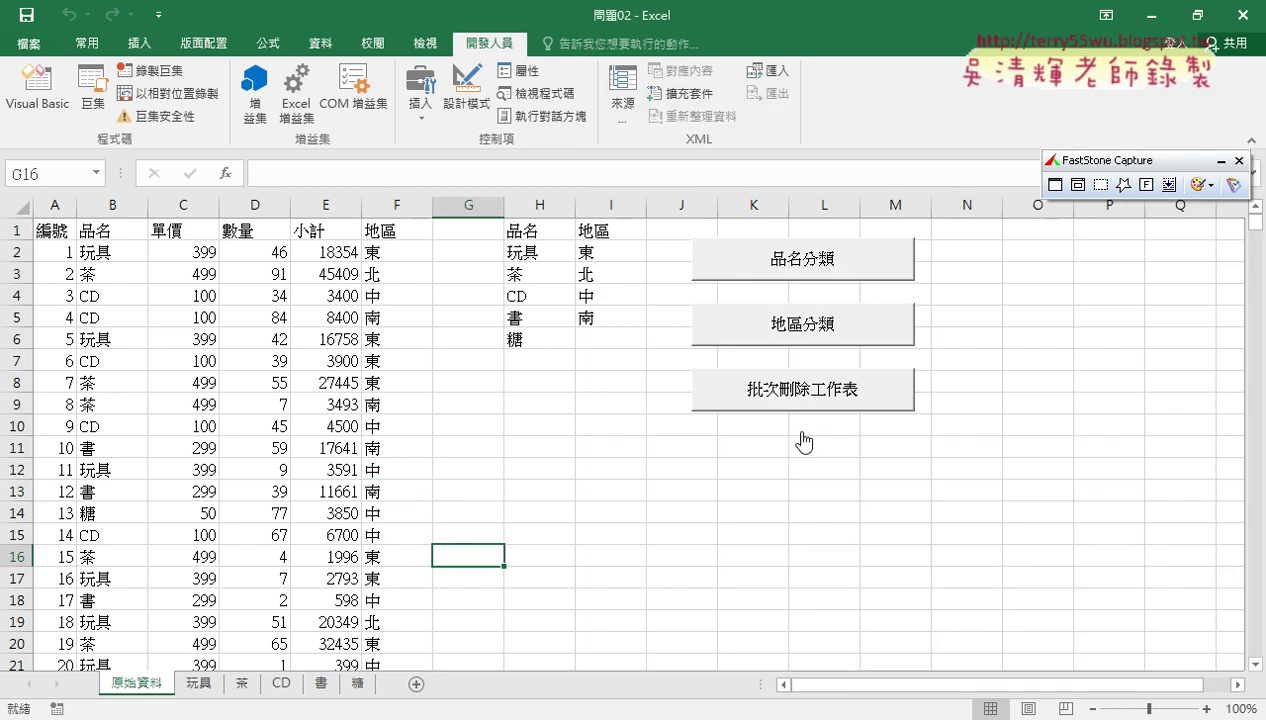
Run 品名分類, inspect the generated 玩具, 茶, CD, 書 and 糖 sheets, then return to 原始資料.
click(843, 262)
click(201, 688)
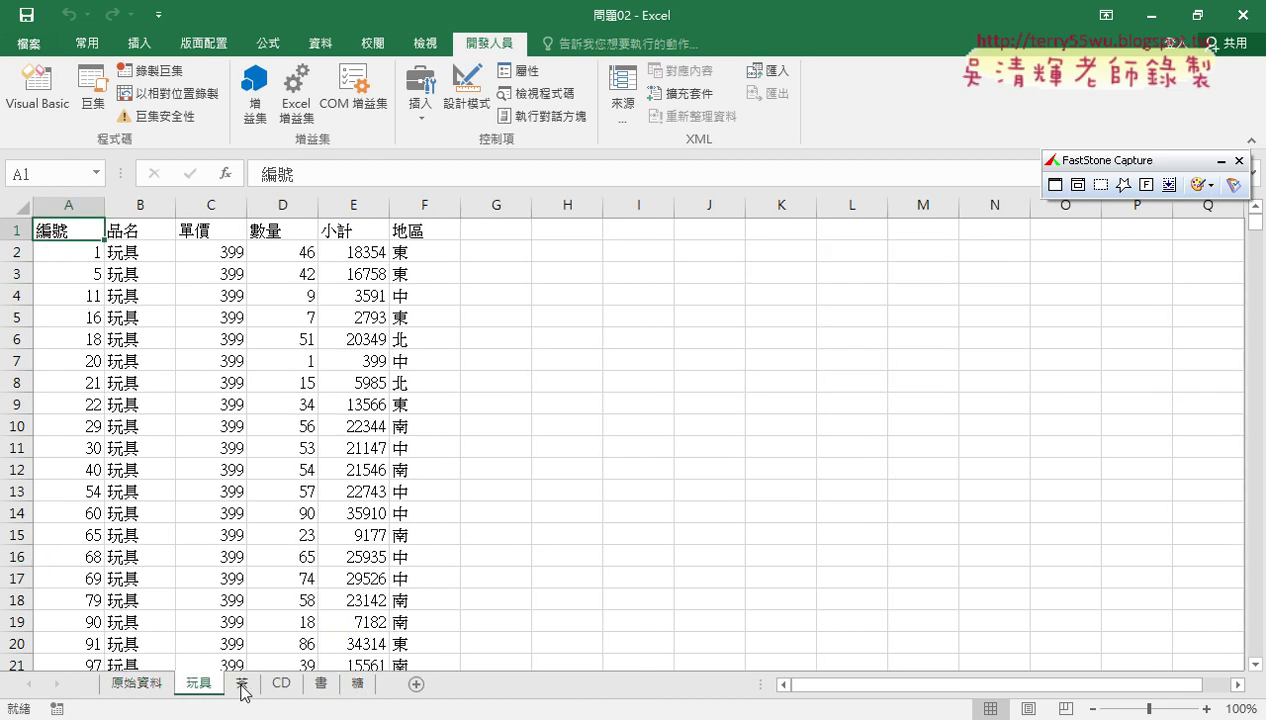
click(281, 688)
click(330, 688)
click(350, 688)
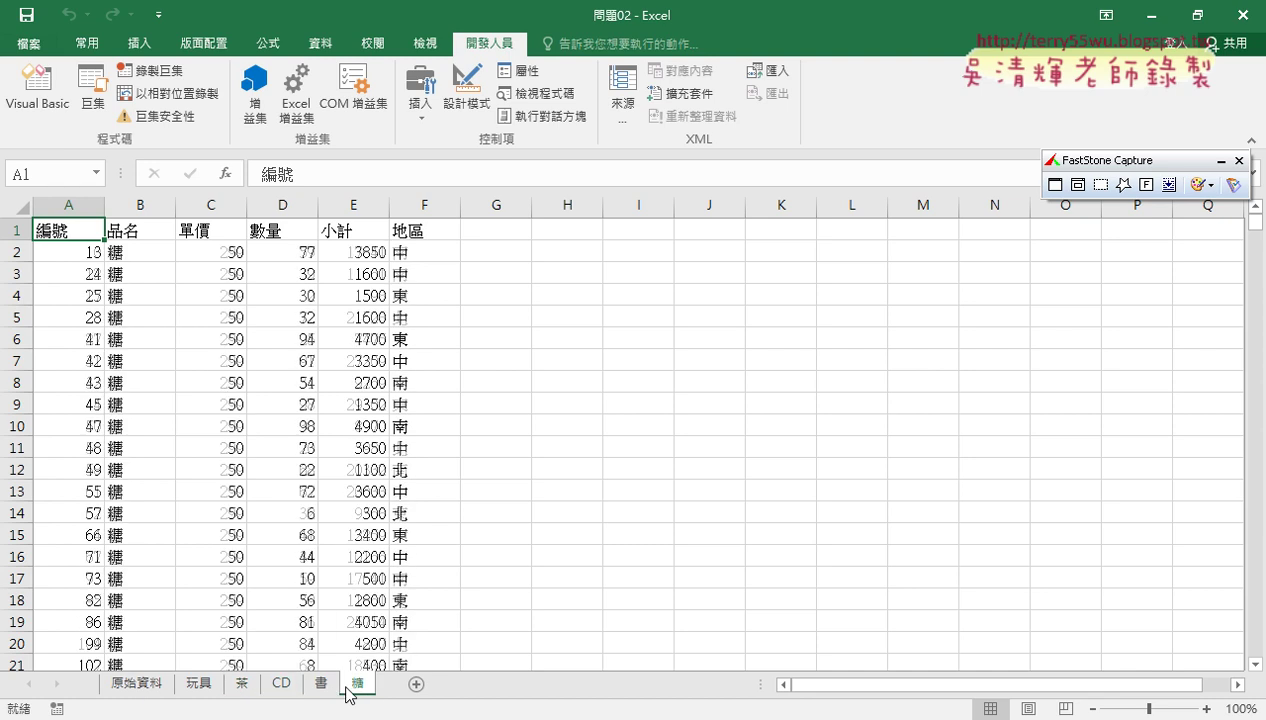
click(150, 688)
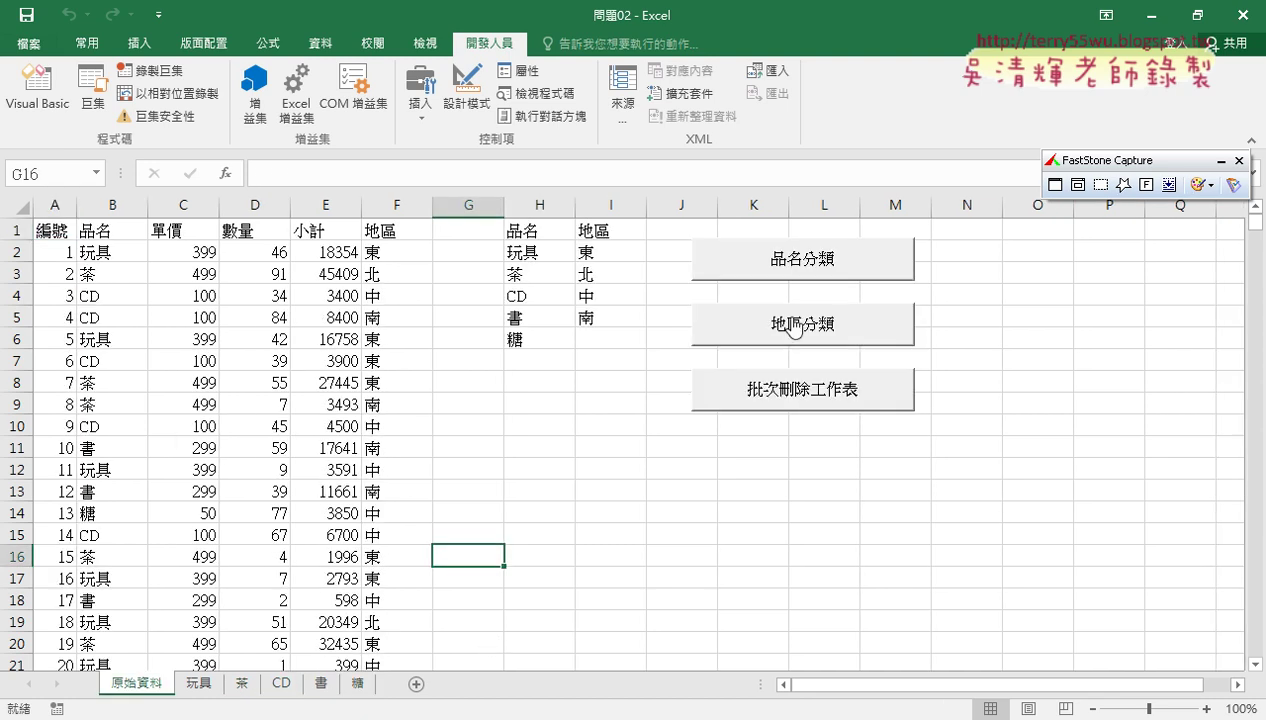
click(38, 90)
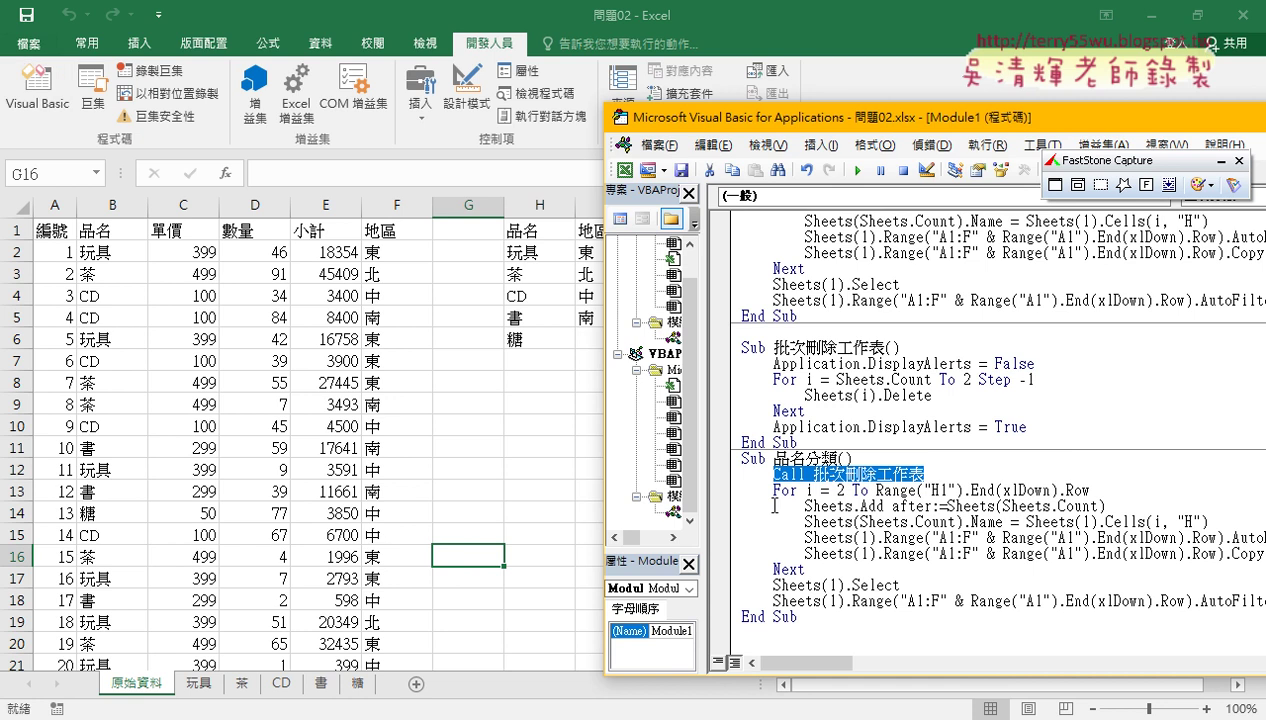
Copy the entire 品名分類 procedure and paste a duplicate below it.
scroll(832, 572, down, 1)
drag(799, 601, 740, 442)
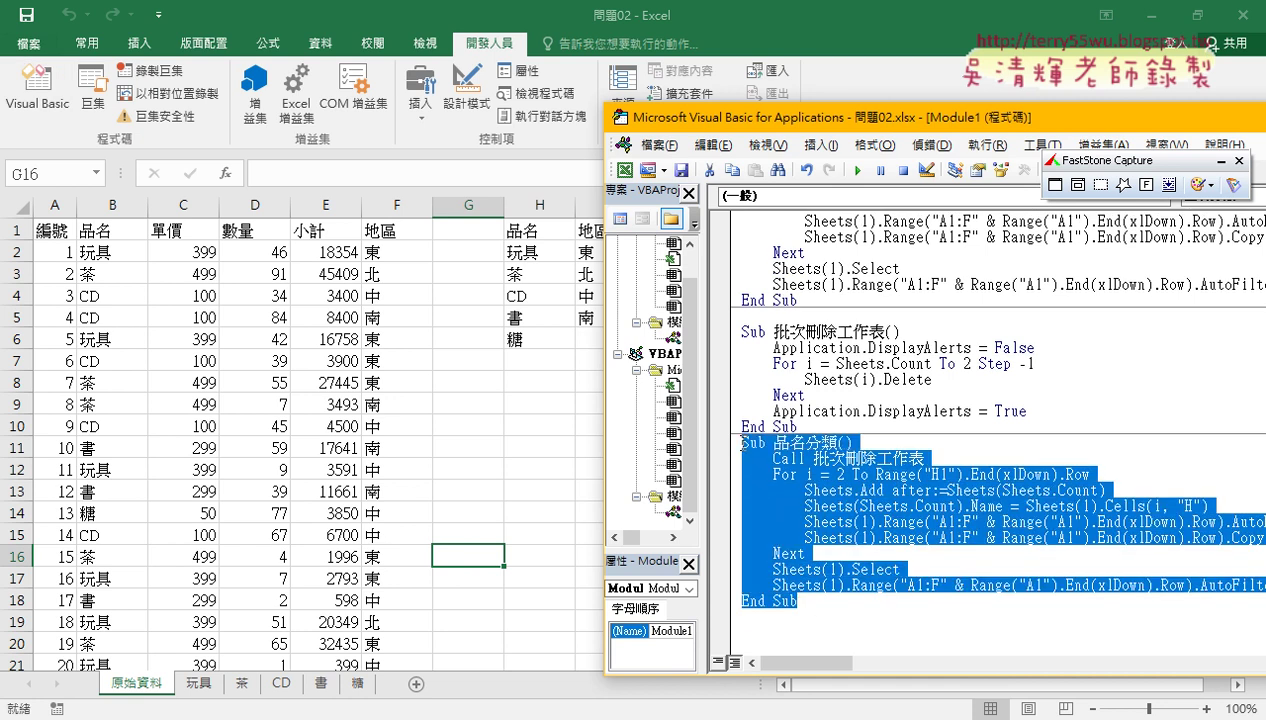
drag(779, 584, 782, 627)
key(ctrl+c)
key(ctrl+v)
mouse_move(840, 128)
mouse_down()
mouse_move(697, 93)
mouse_move(565, 81)
mouse_up()
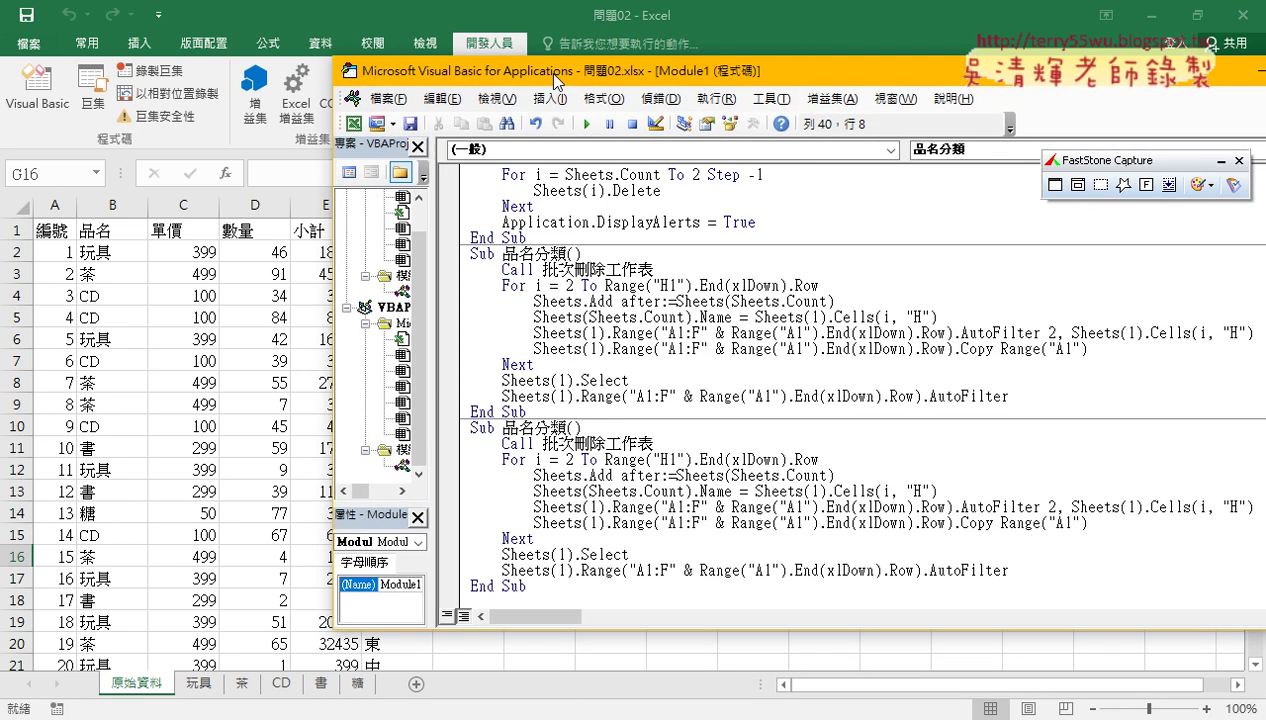
Rename the duplicate to 地區分類 and compare the data's column H and I headers.
drag(533, 427, 501, 427)
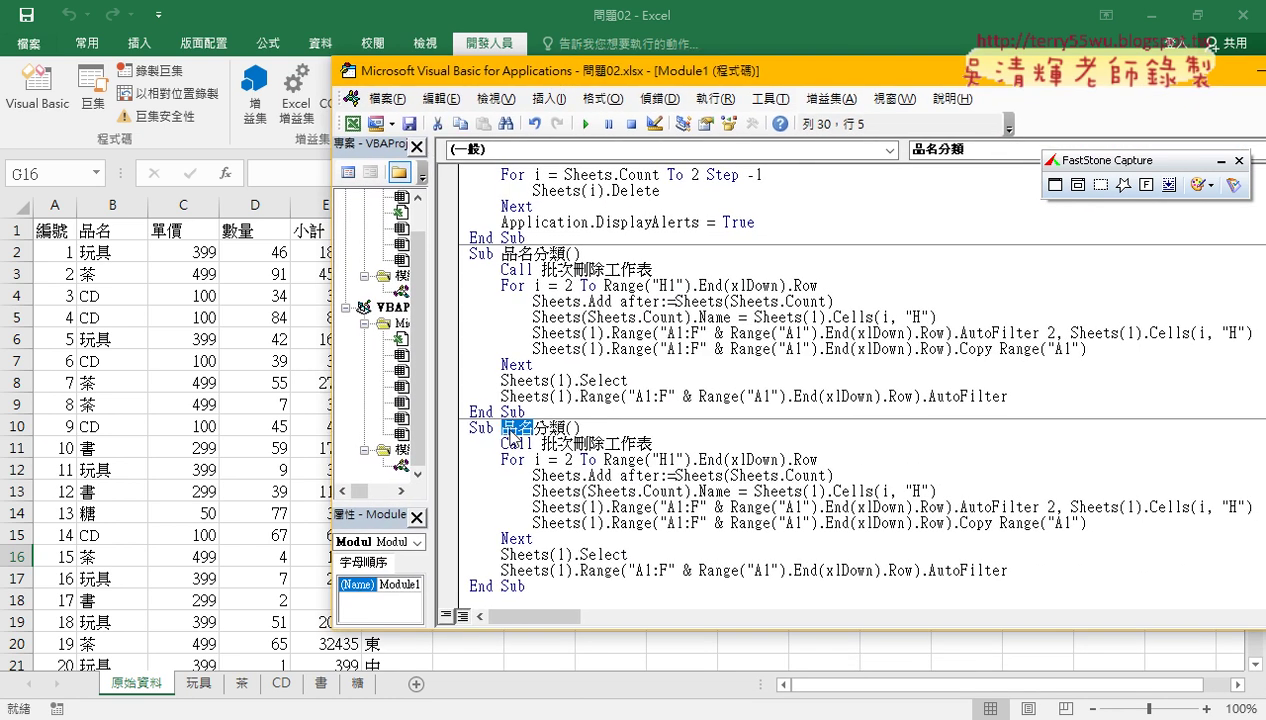
text(地區)
click(670, 443)
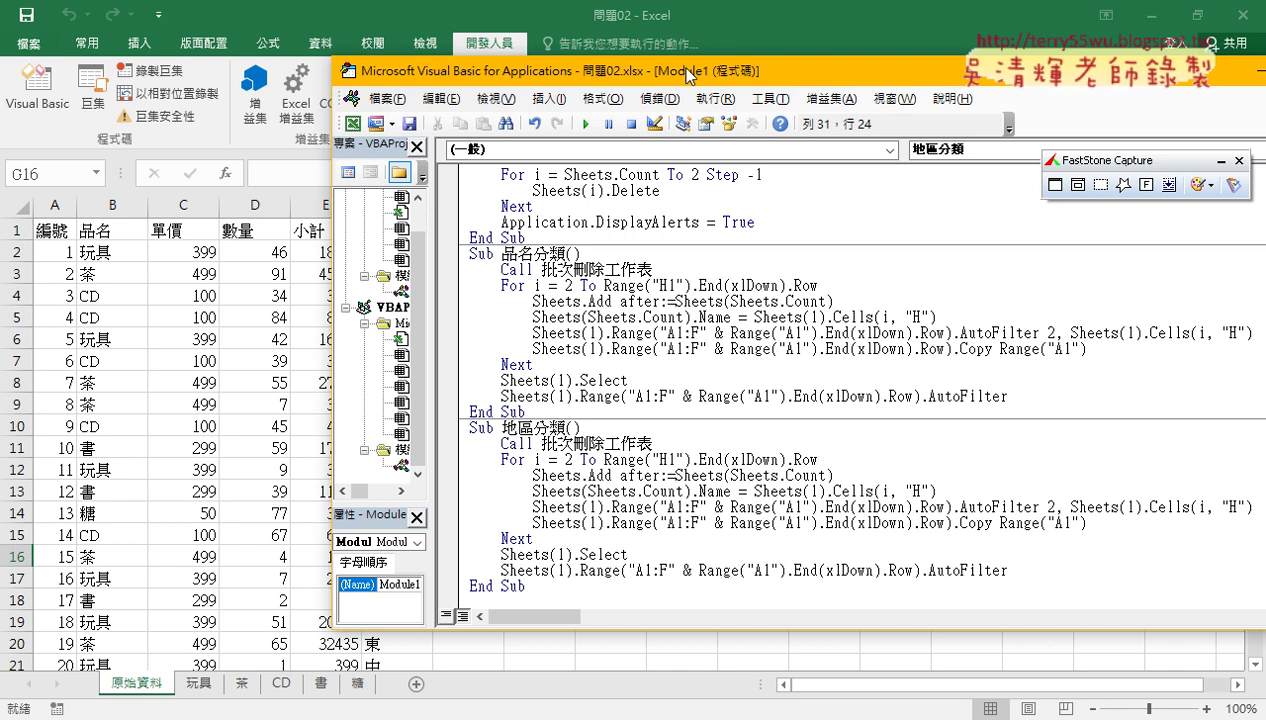
mouse_move(678, 67)
mouse_down()
mouse_move(729, 259)
mouse_move(1001, 181)
mouse_up()
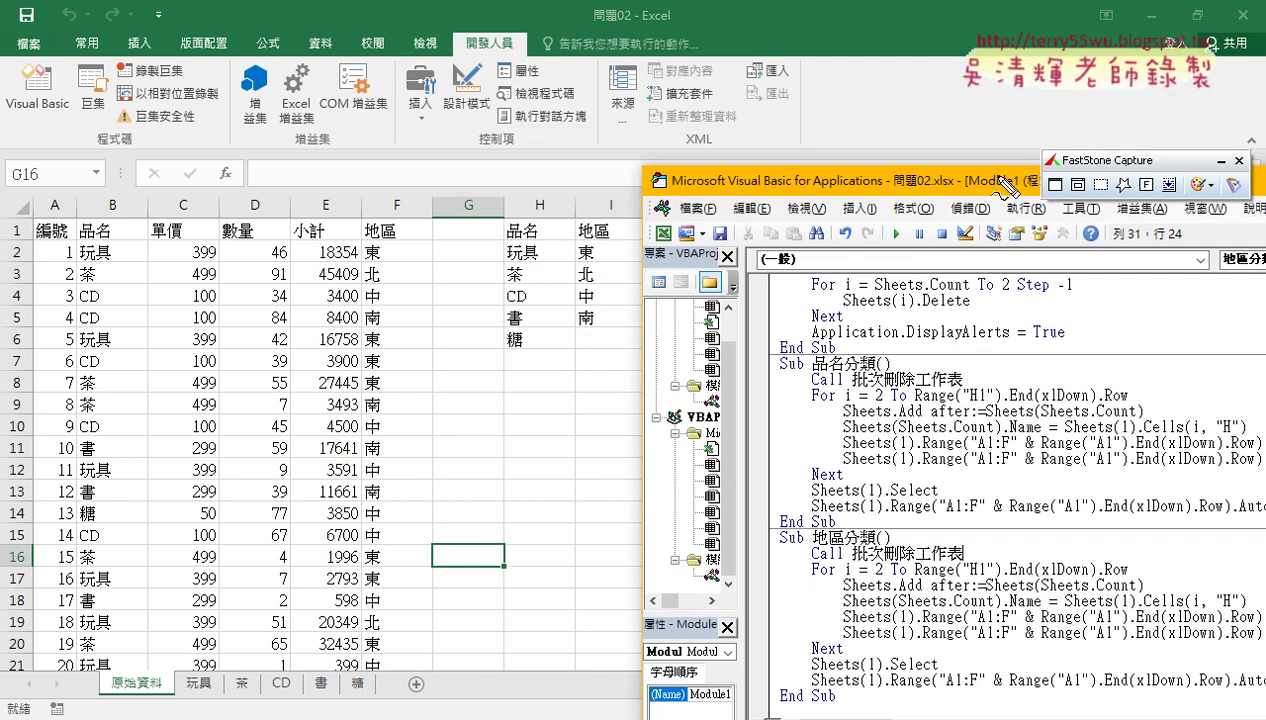
drag(527, 212, 624, 232)
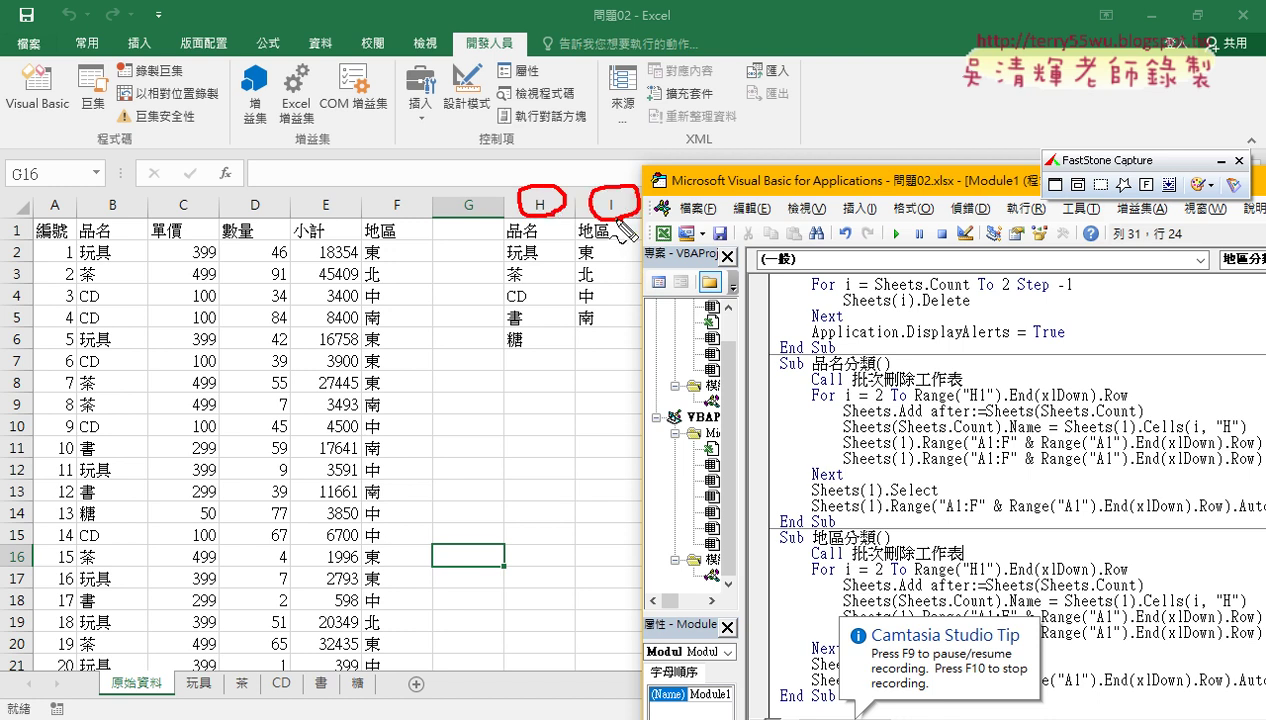
key(Escape)
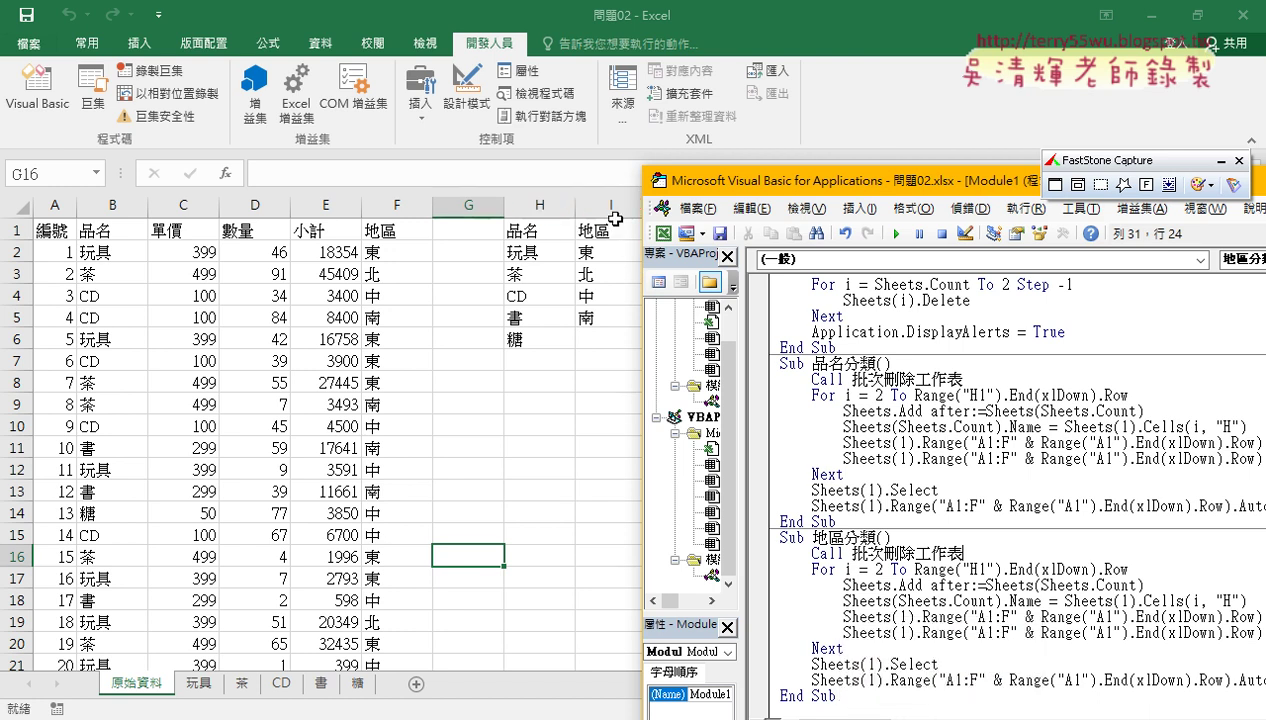
Change the three column H references in 地區分類 to column I.
drag(717, 187, 600, 57)
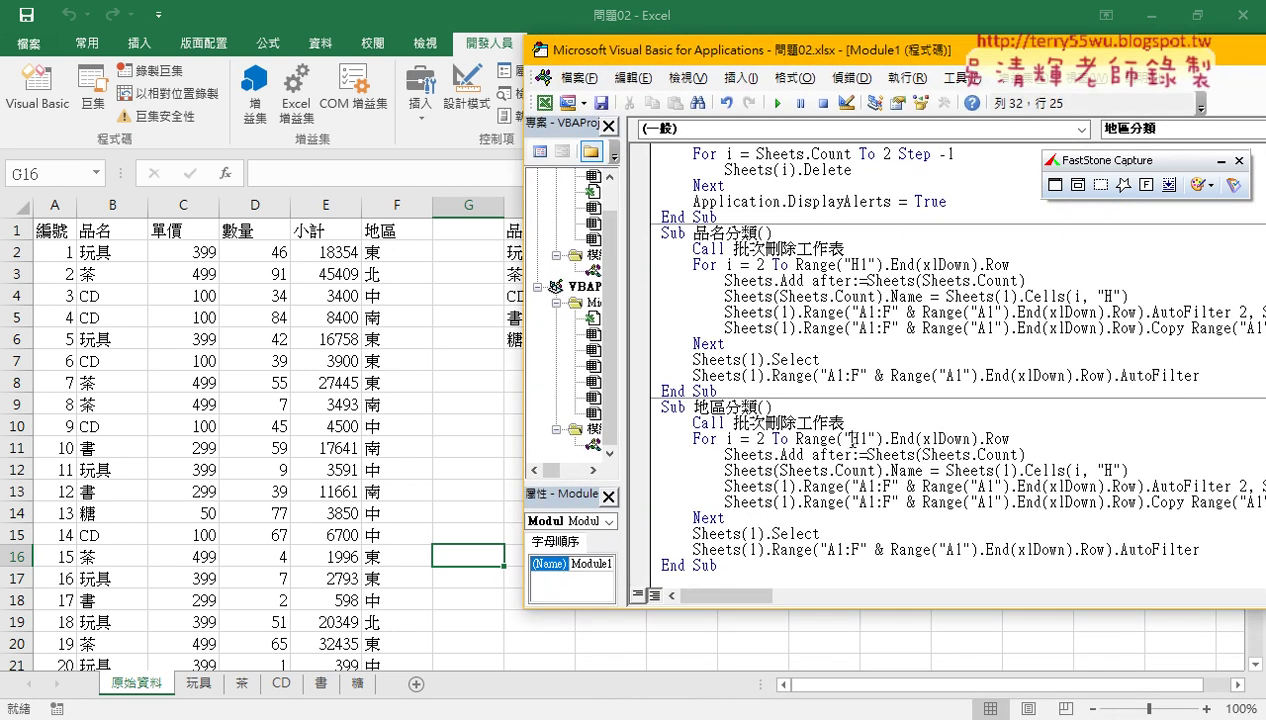
drag(850, 438, 858, 438)
text(I)
drag(1103, 470, 1113, 467)
text(I)
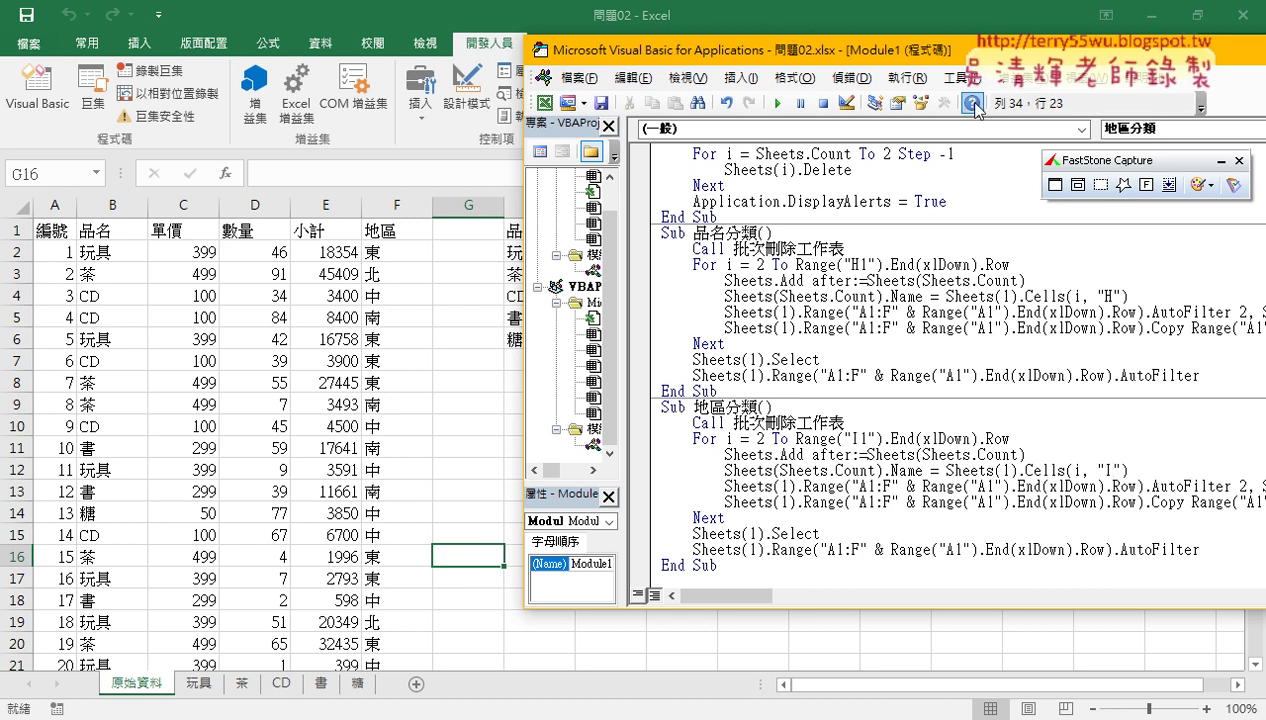
drag(918, 50, 640, 57)
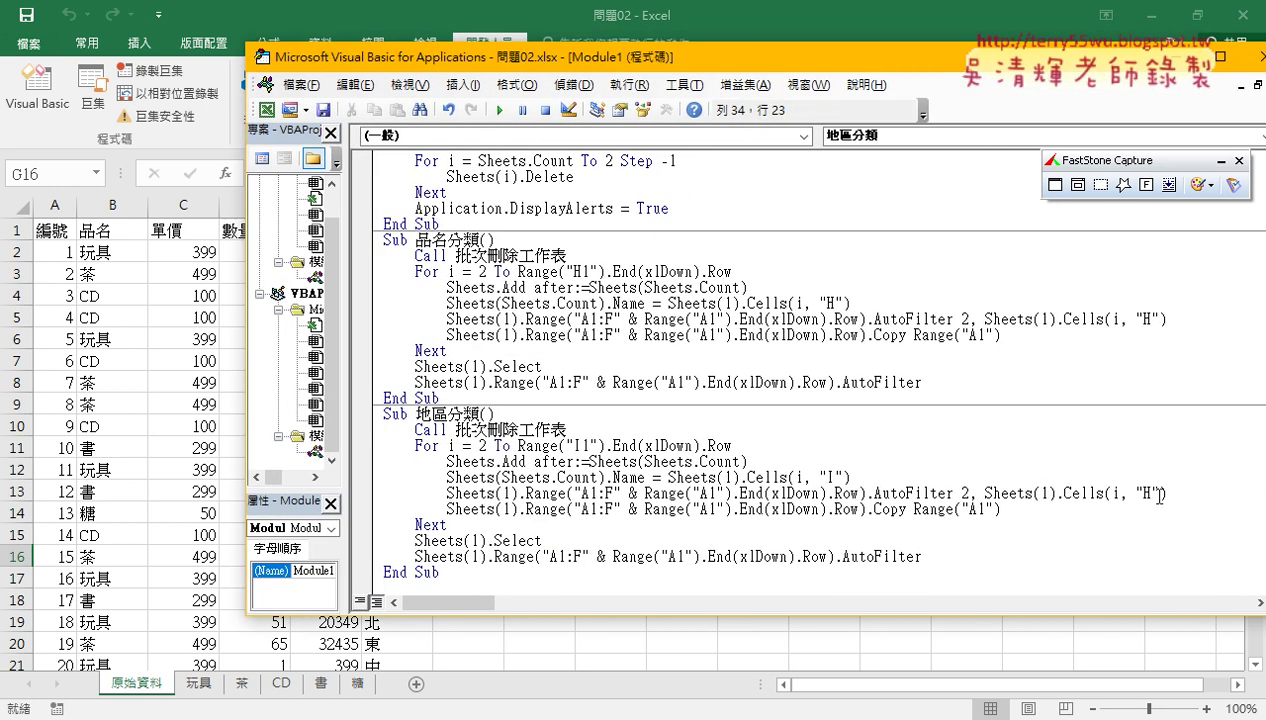
double_click(1150, 493)
text(I)
Change the AutoFilter field number from 2 to 6 in 地區分類.
drag(873, 493, 941, 494)
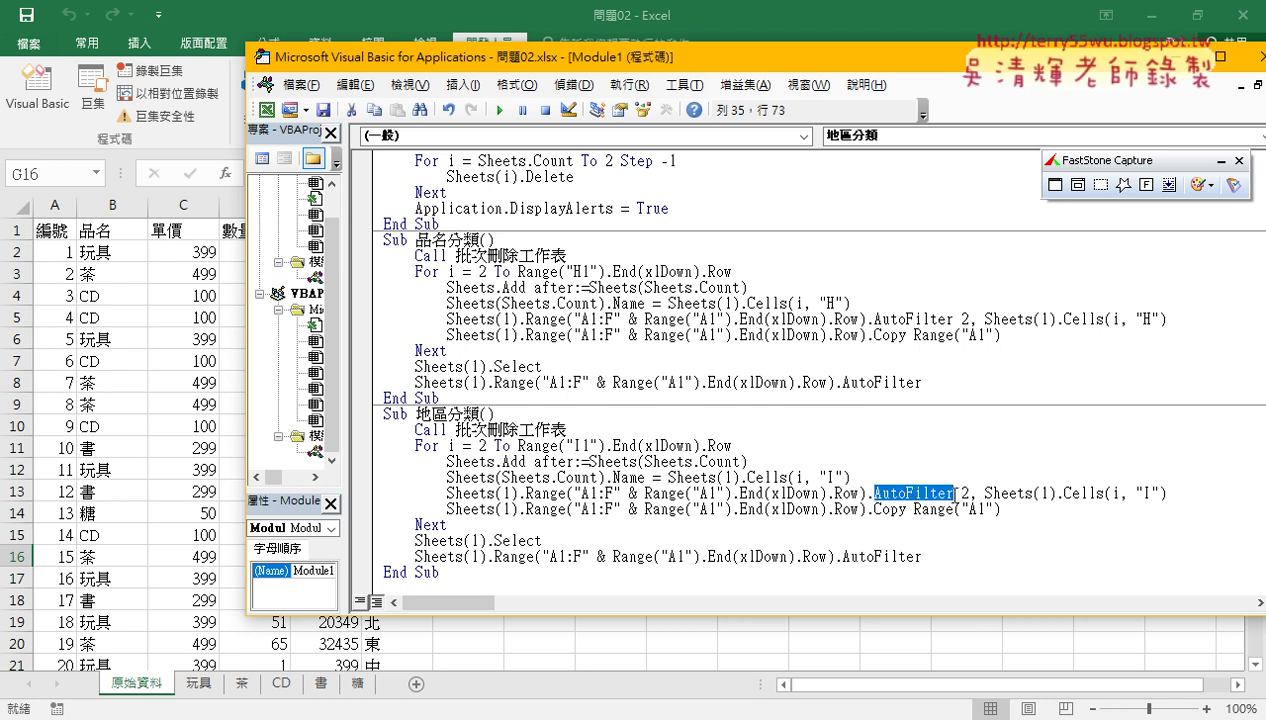
double_click(965, 493)
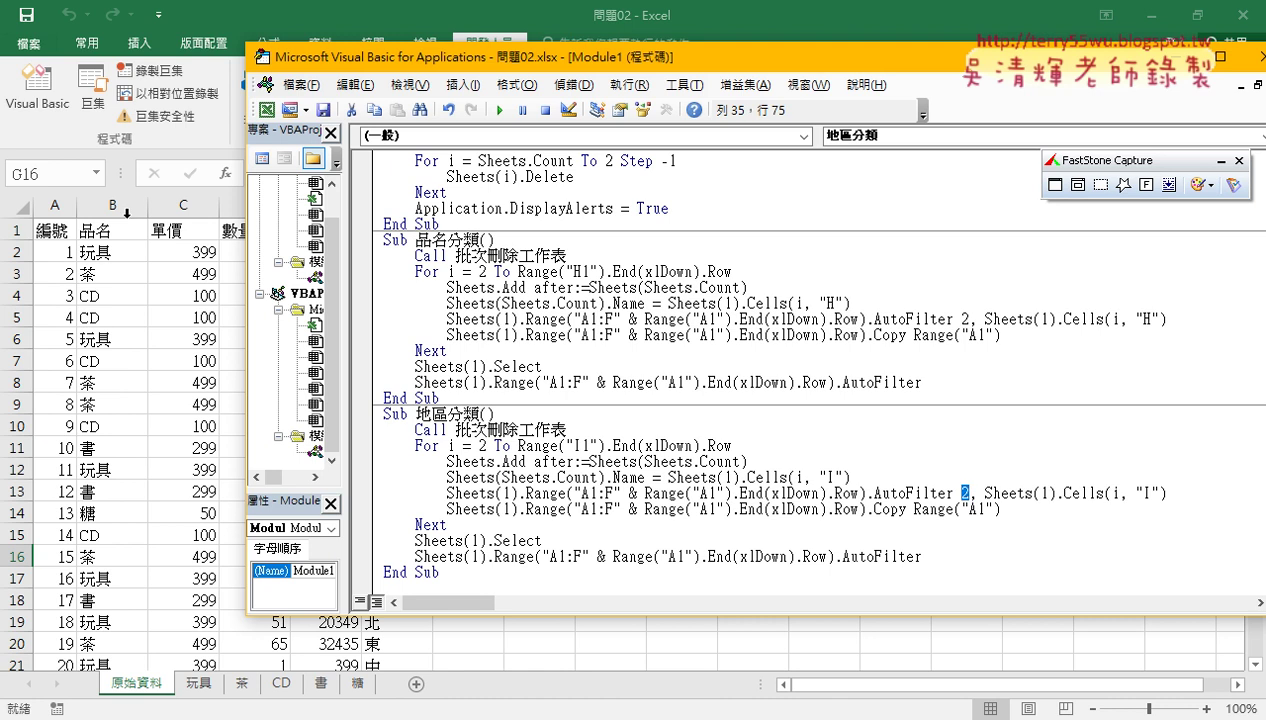
drag(390, 63, 576, 67)
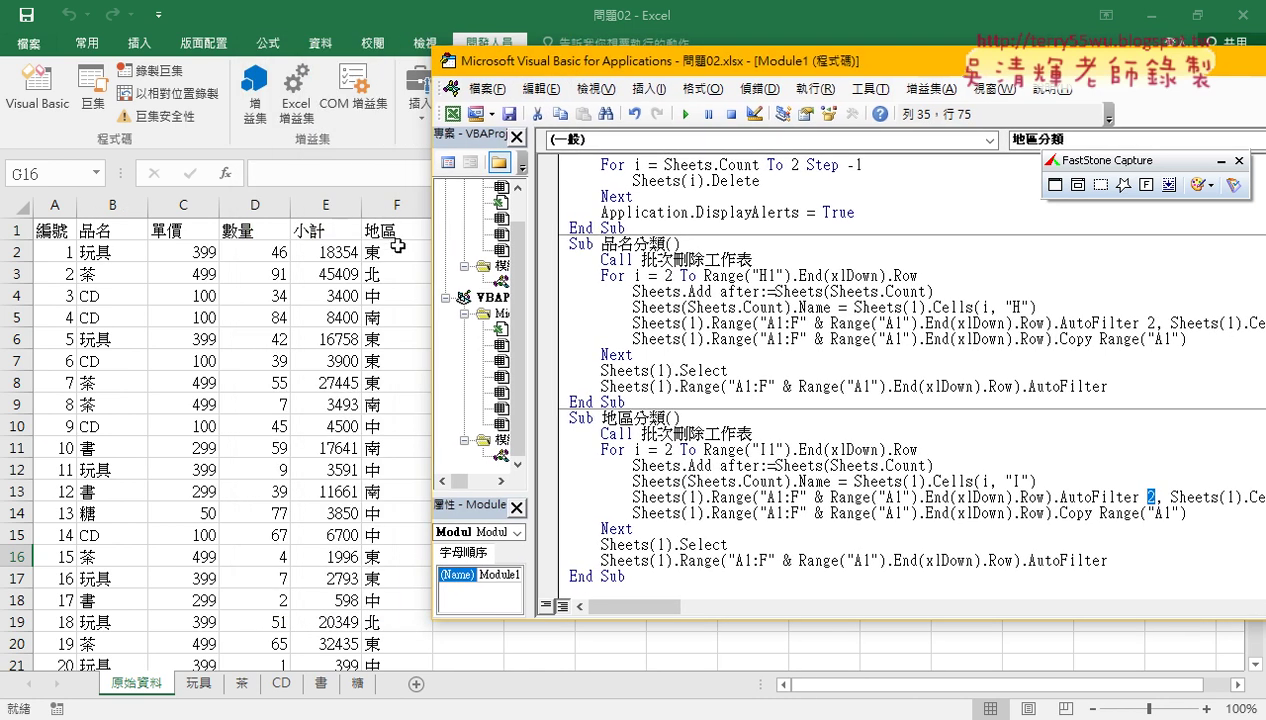
drag(519, 67, 186, 91)
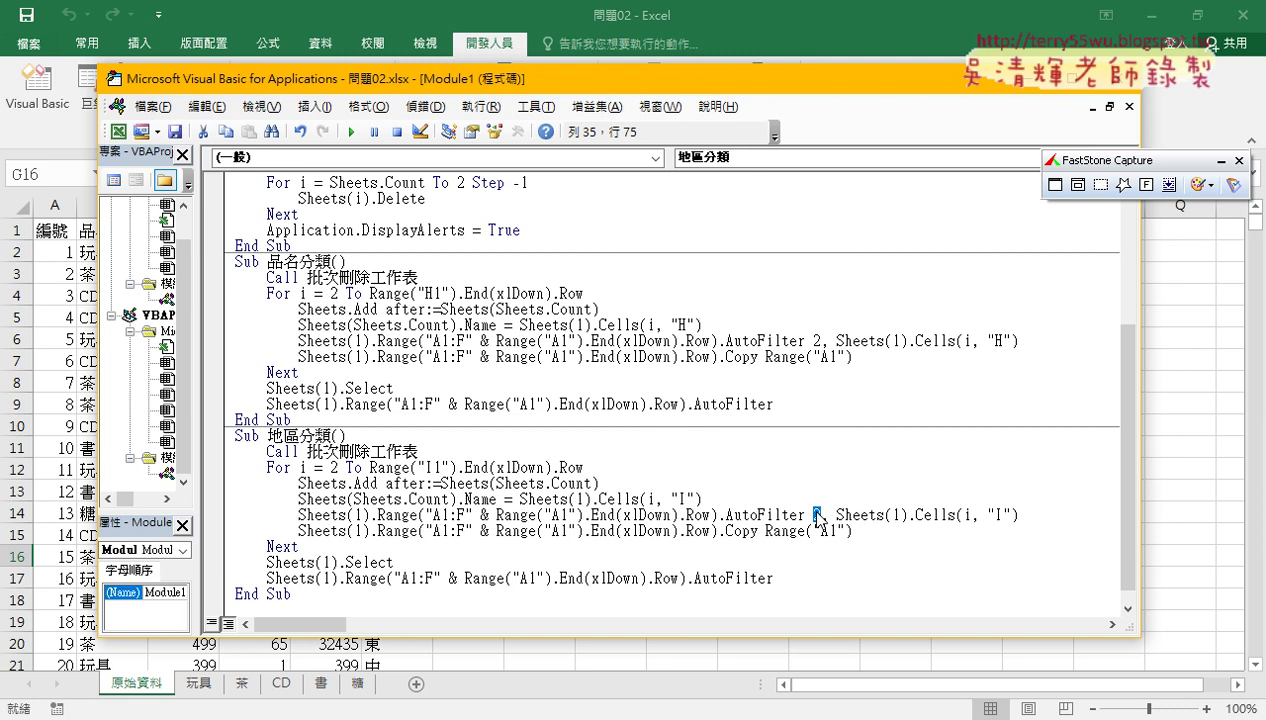
text(6)
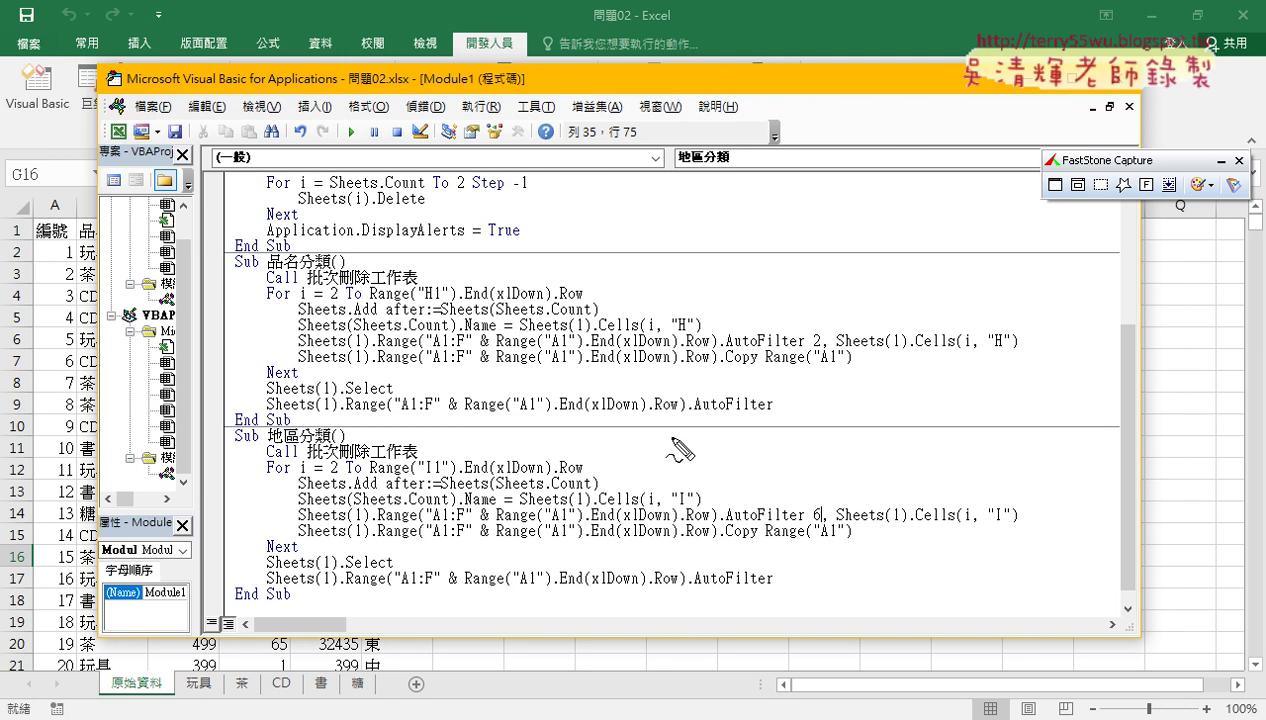
drag(268, 268, 334, 268)
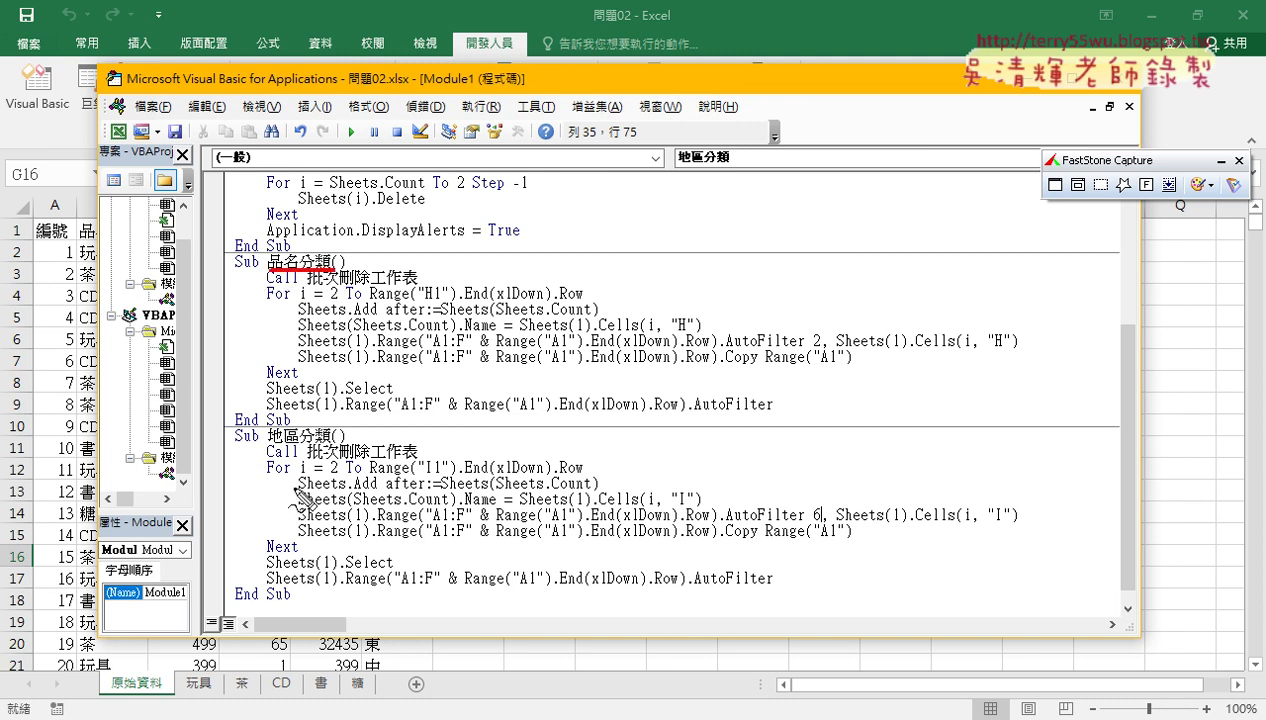
drag(268, 443, 333, 443)
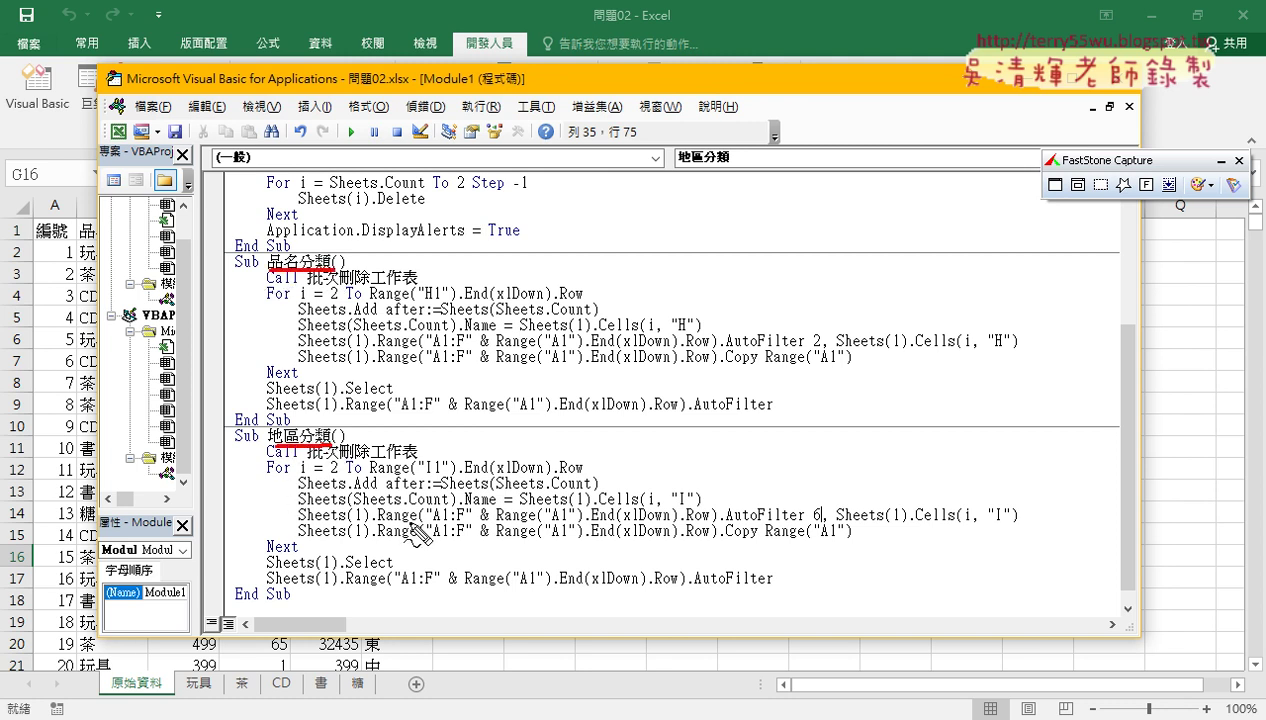
drag(424, 474, 439, 474)
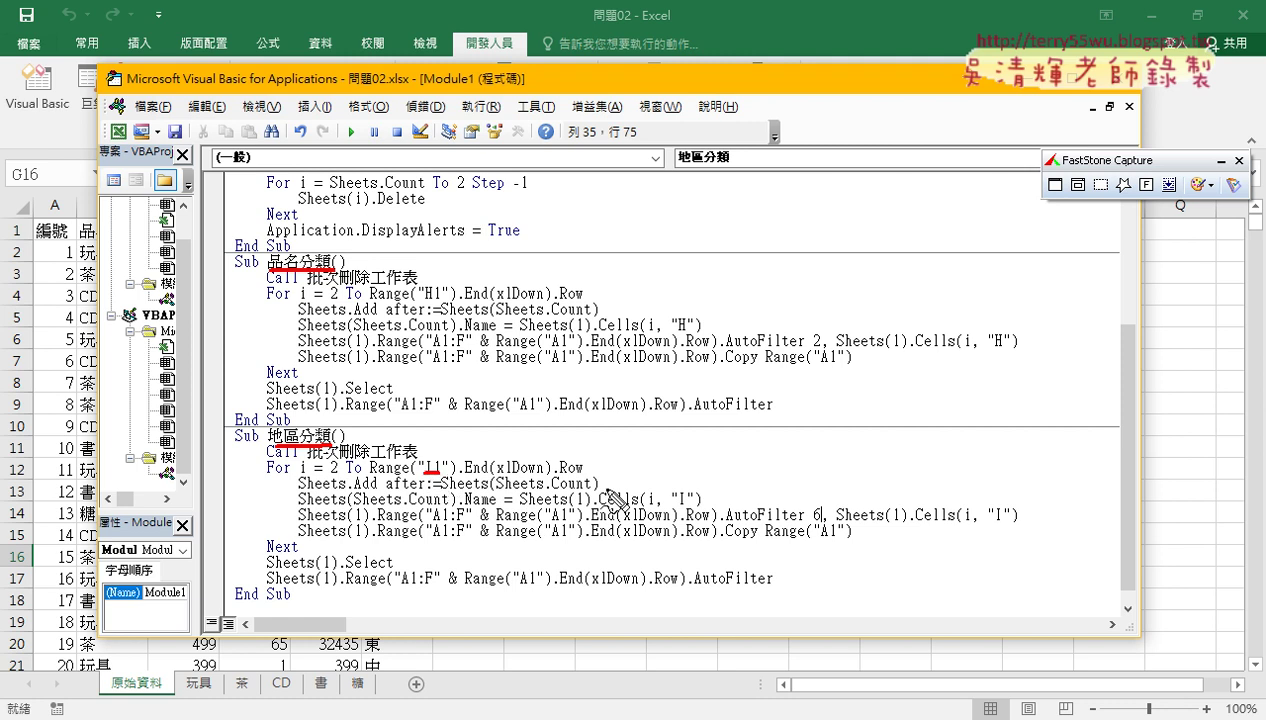
drag(680, 506, 693, 506)
drag(993, 522, 1014, 524)
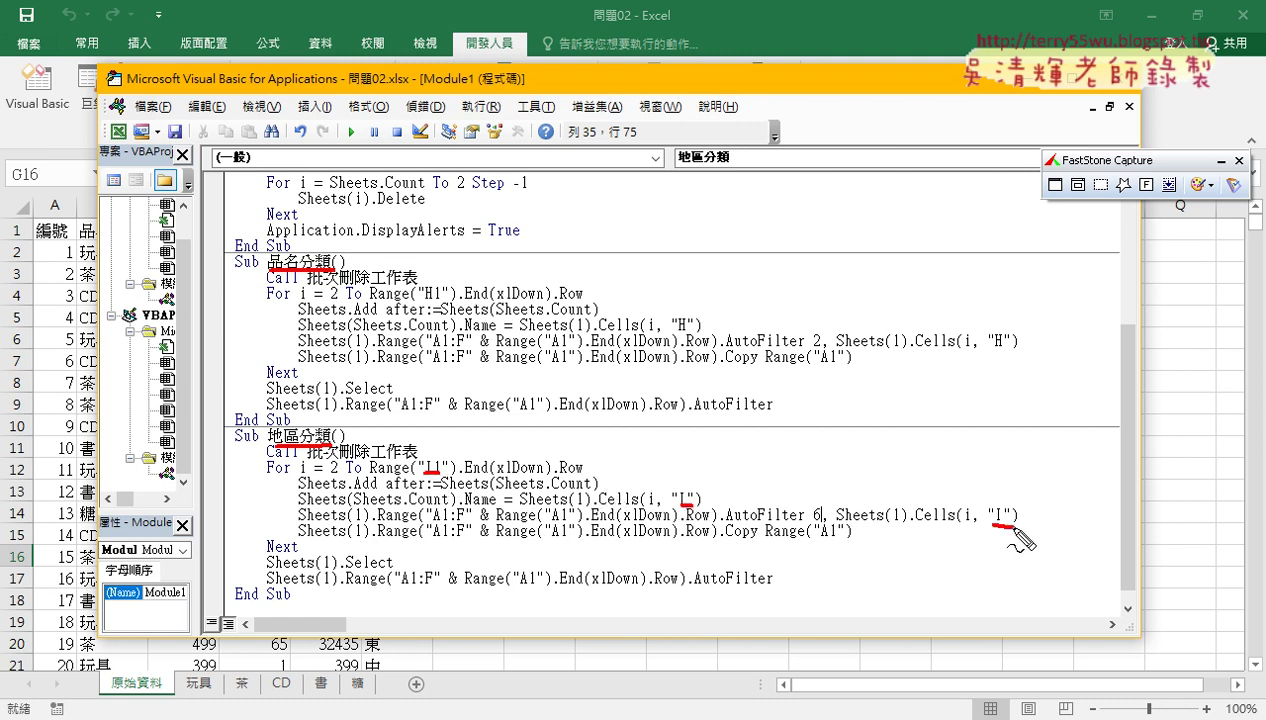
drag(832, 502, 834, 512)
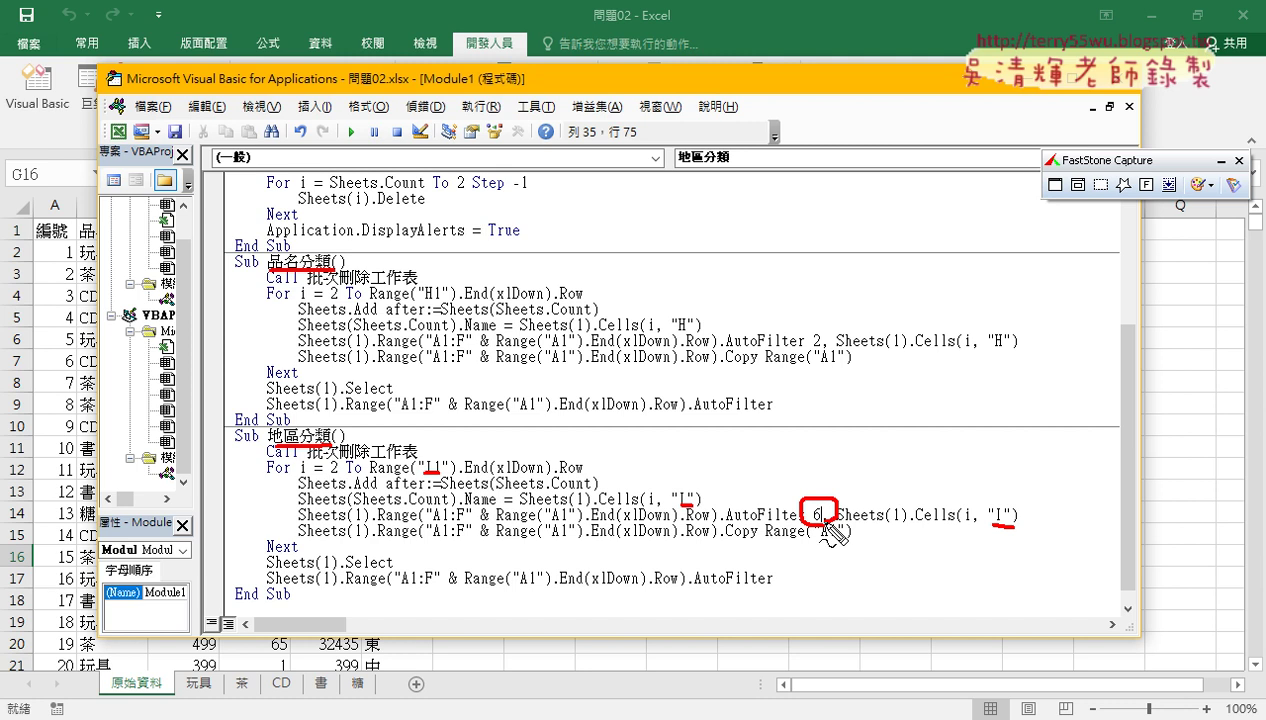
drag(799, 463, 833, 458)
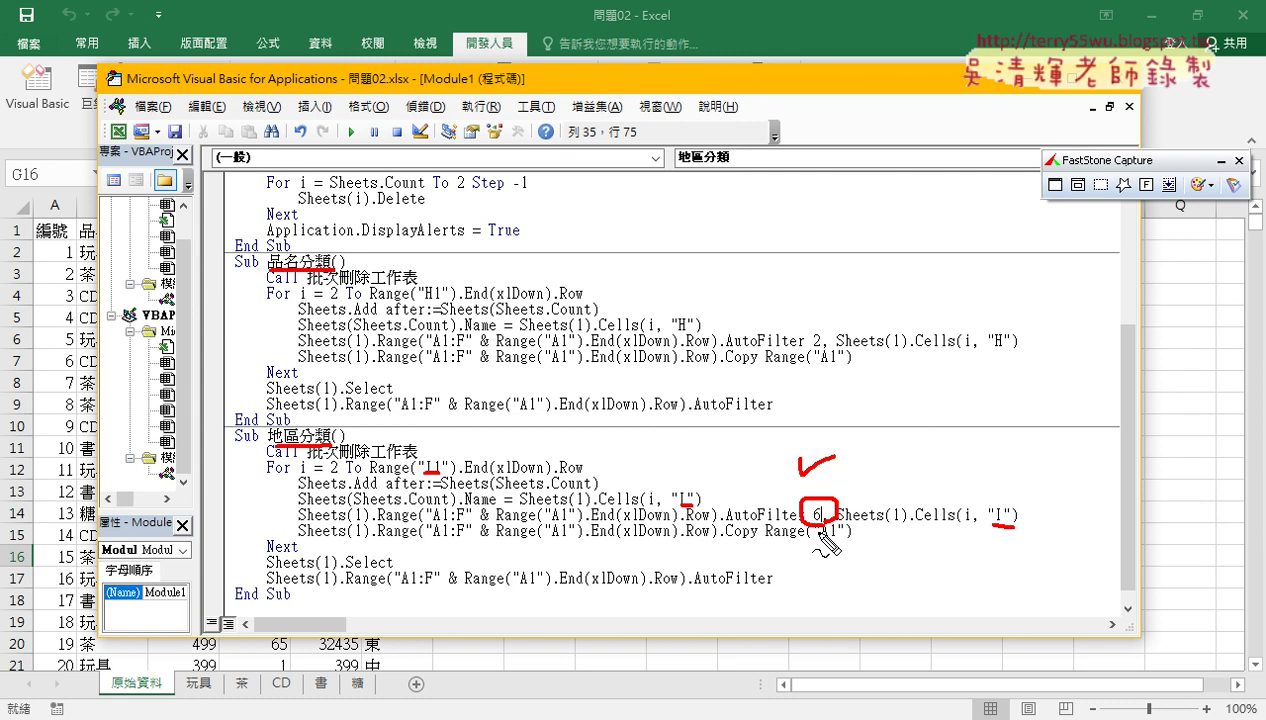
key(Escape)
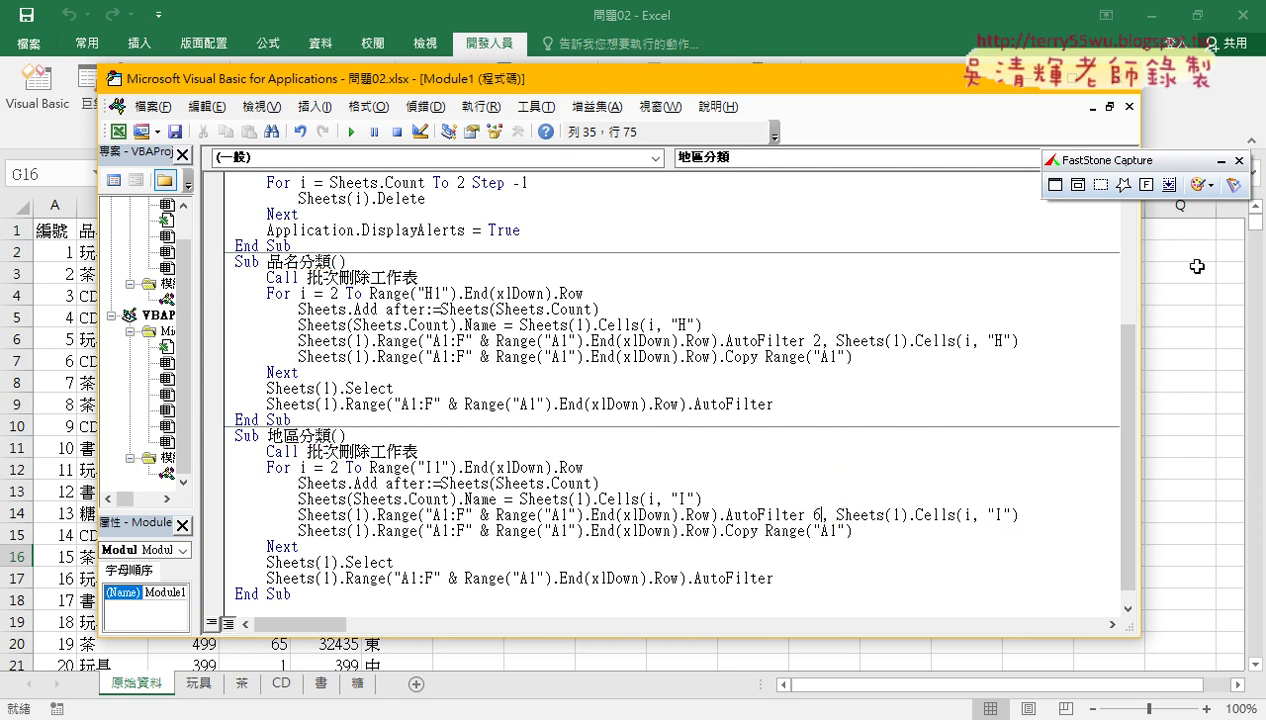
Delete the old category sheets, then run 品名分類 and 地區分類.
click(1189, 331)
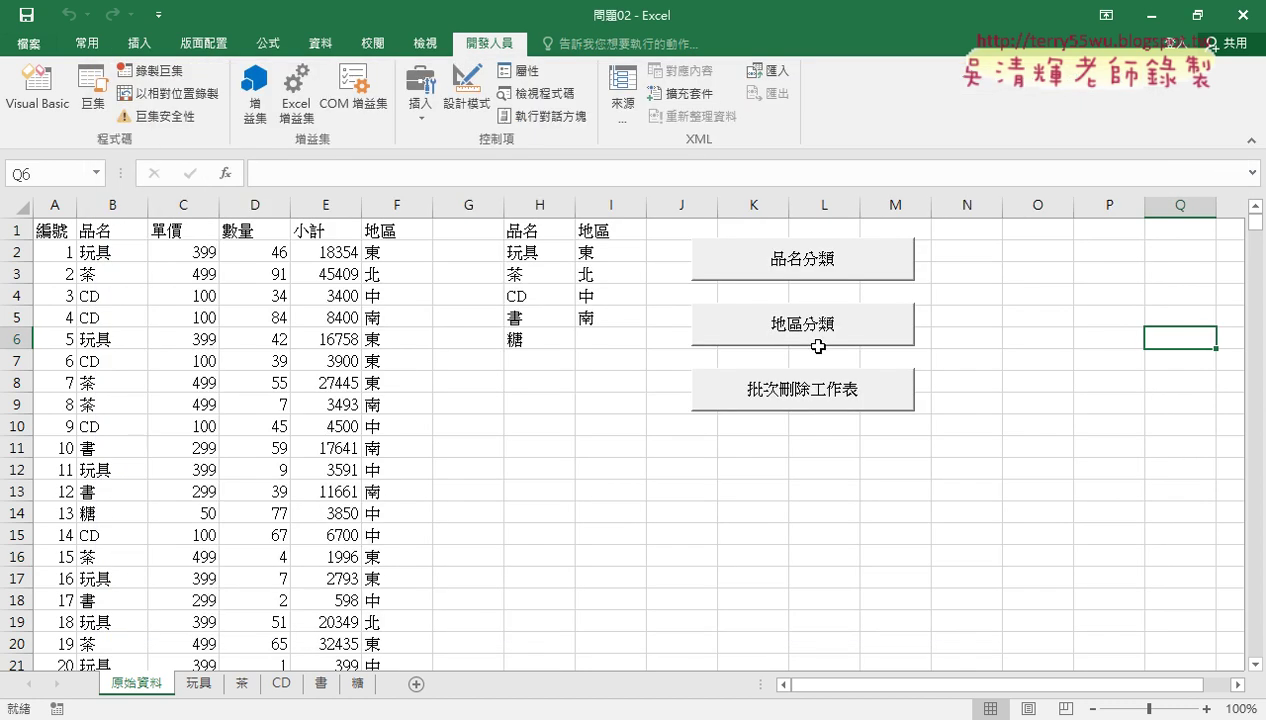
click(791, 390)
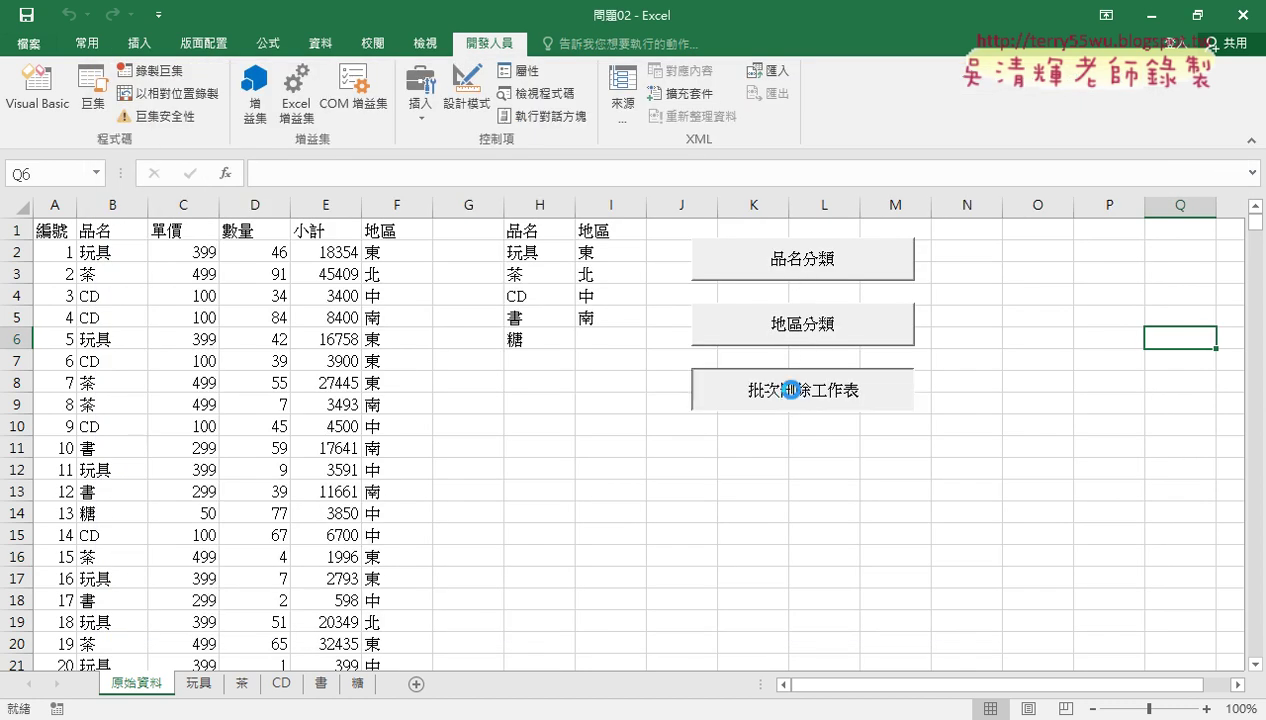
click(815, 260)
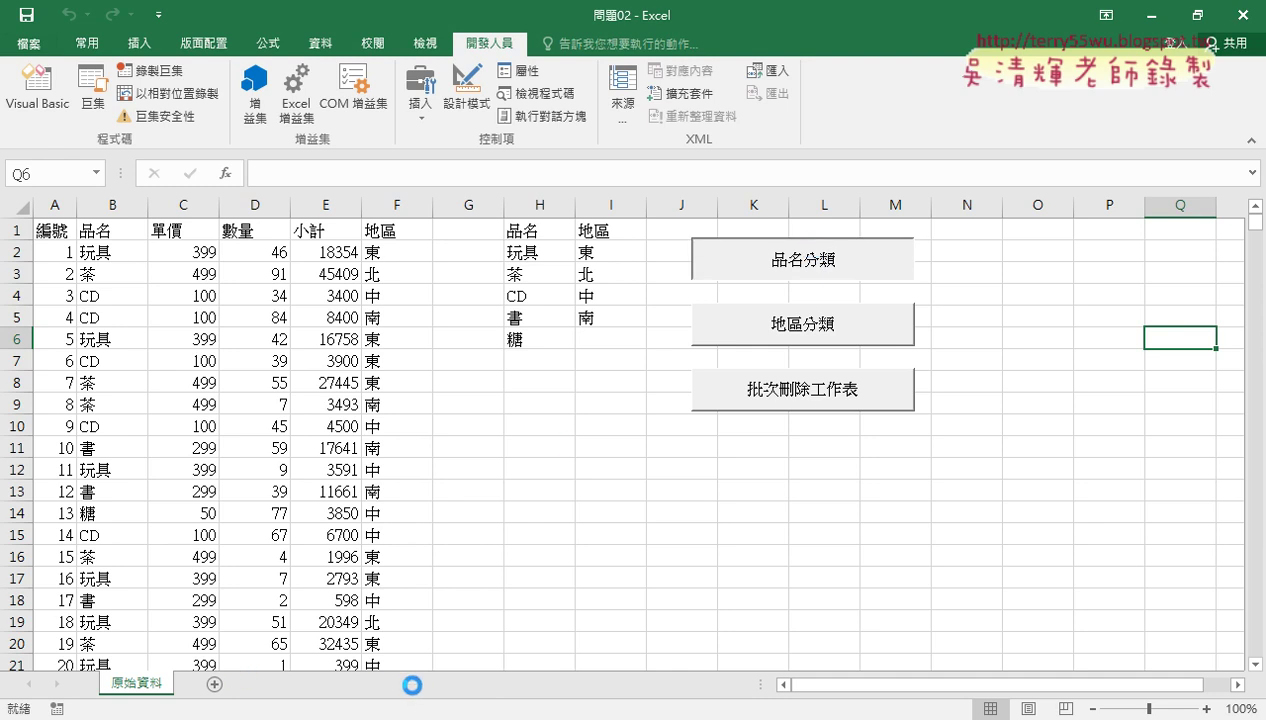
click(801, 330)
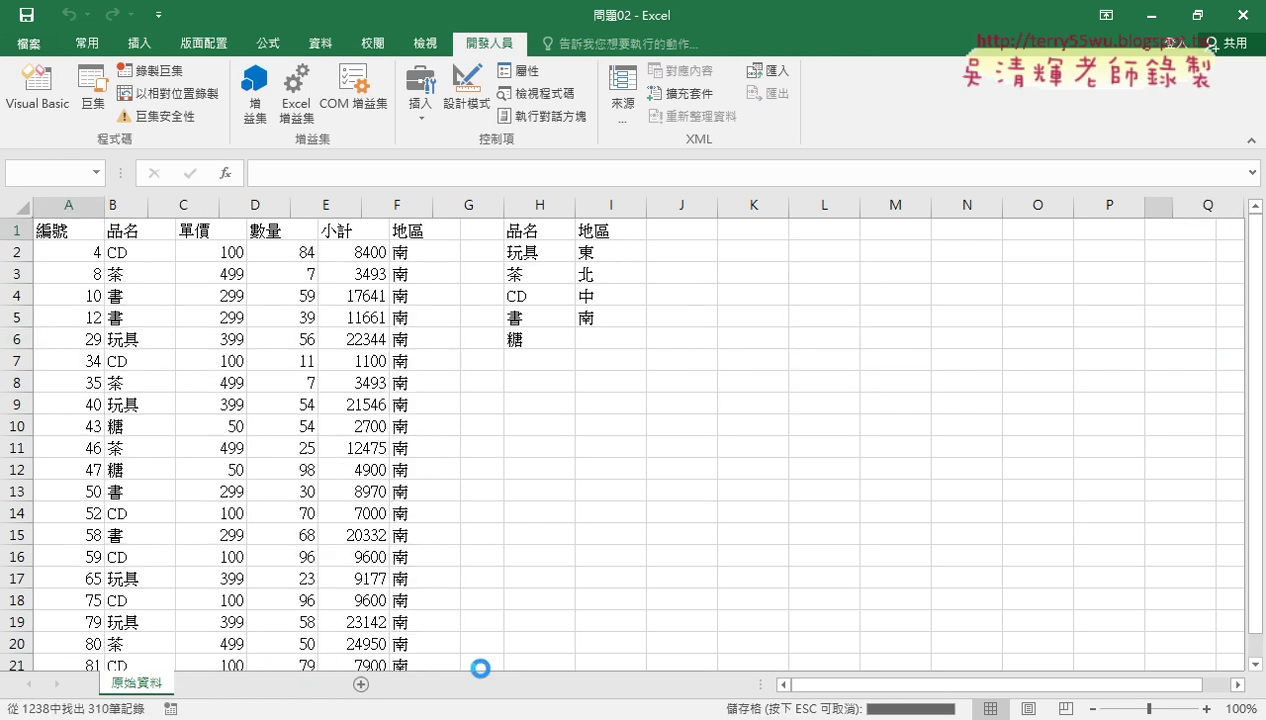
Check the 東, 北, 中 and 南 sheets, return to 原始資料, and rerun 品名分類.
click(188, 688)
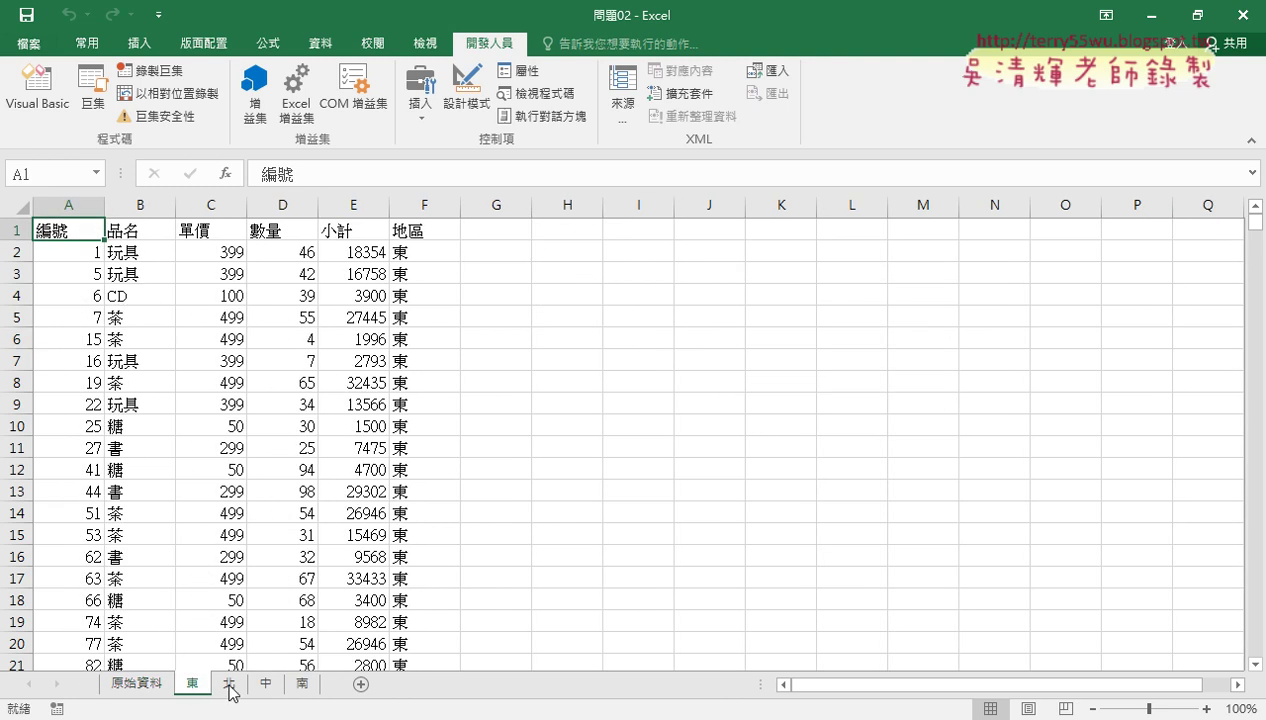
click(229, 688)
click(265, 688)
click(295, 688)
click(145, 688)
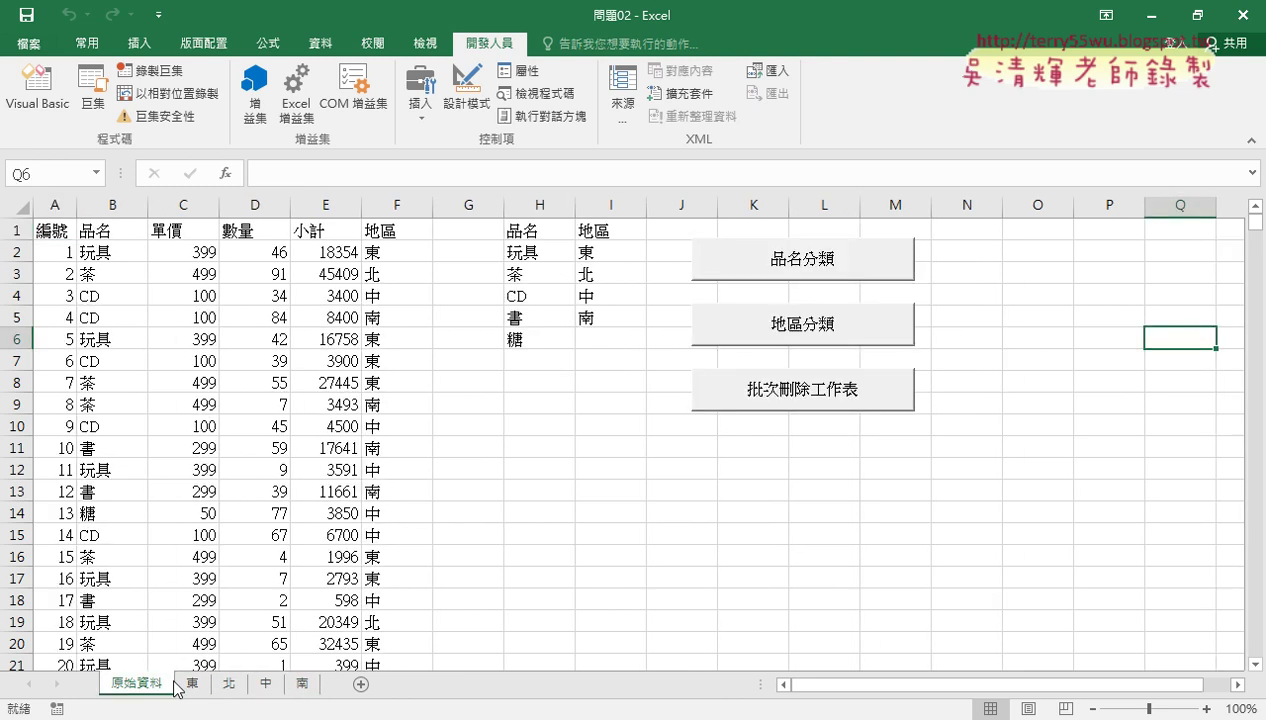
click(796, 260)
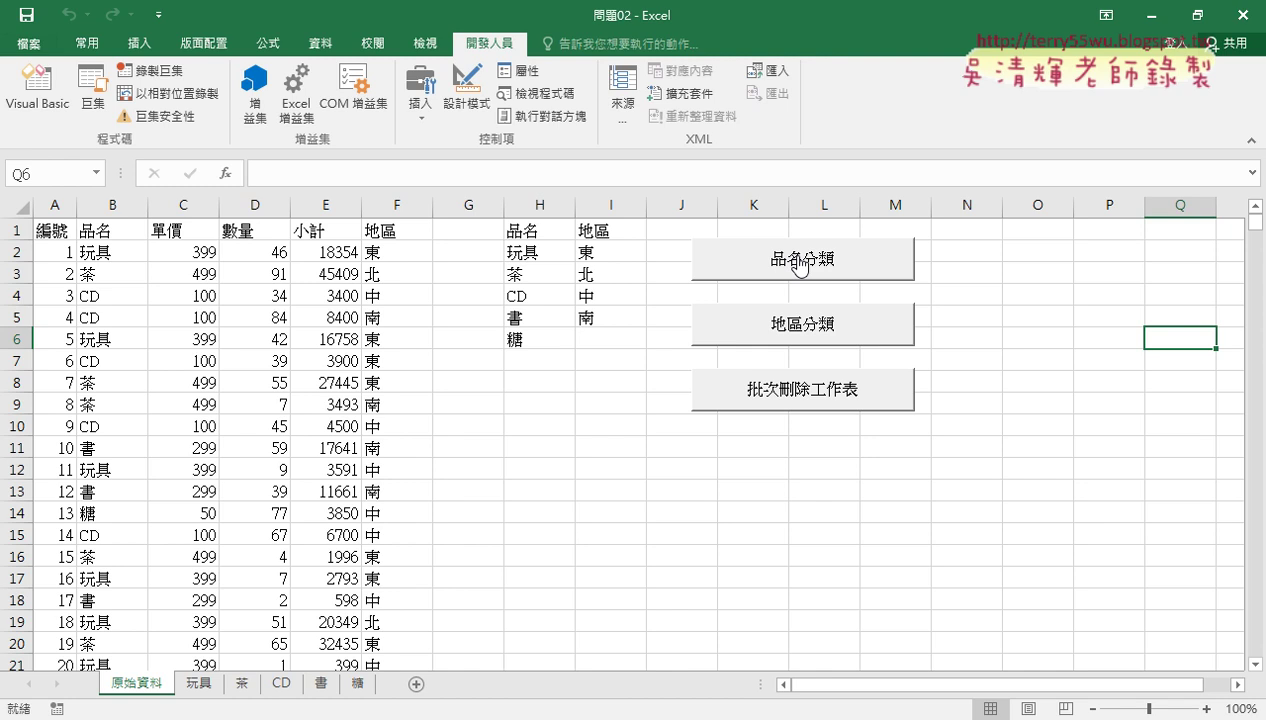
Rerun 地區分類 to create the 東, 北, 中, 南 sheets, then reach the Sub 品名分類 line.
click(40, 90)
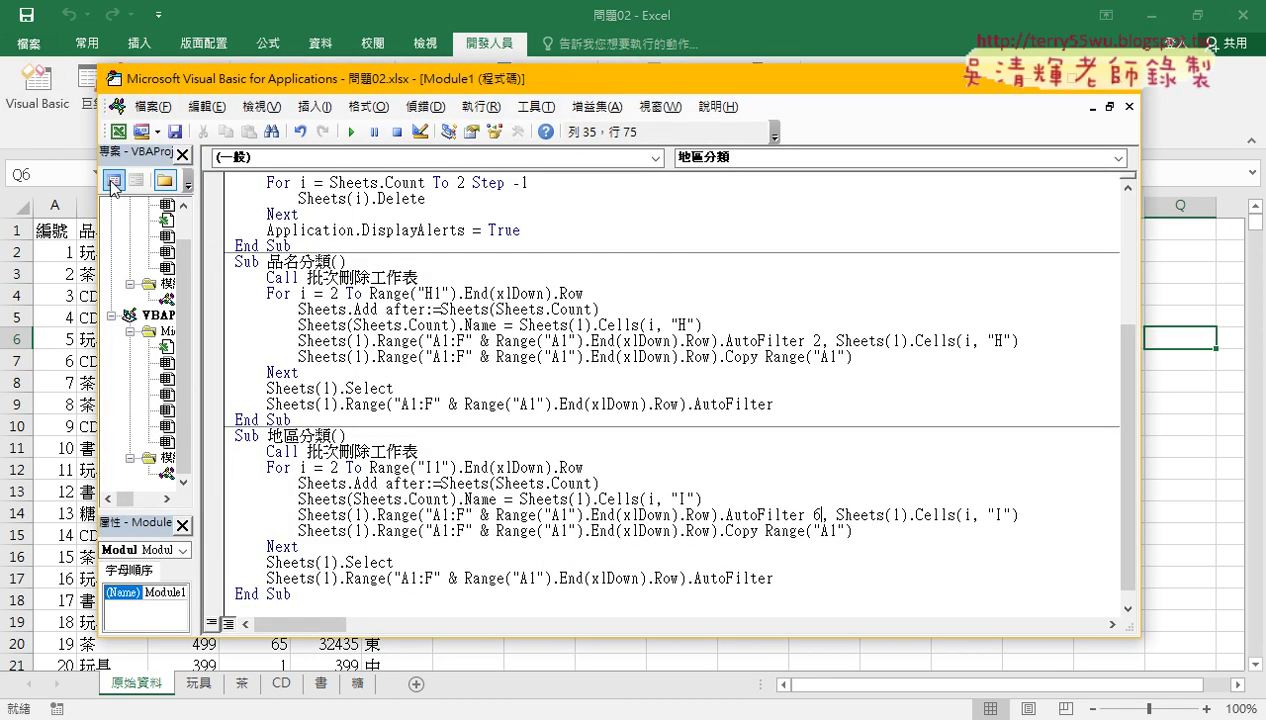
click(66, 400)
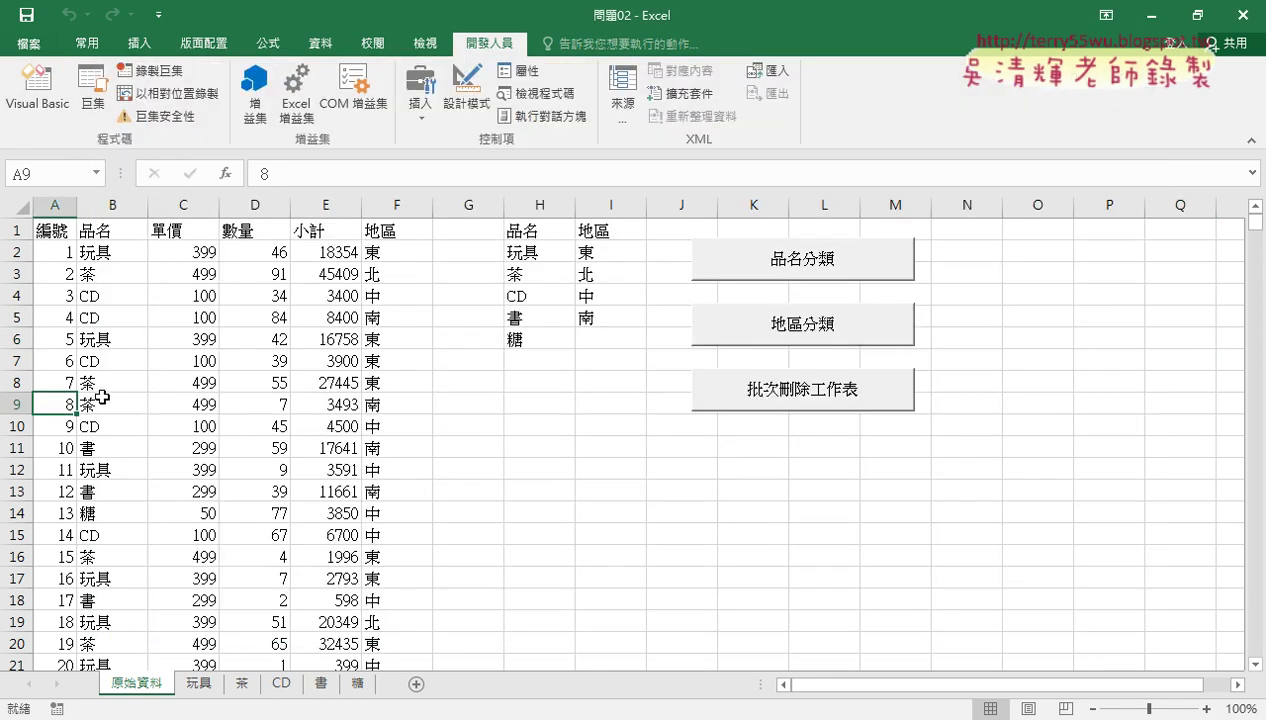
click(800, 326)
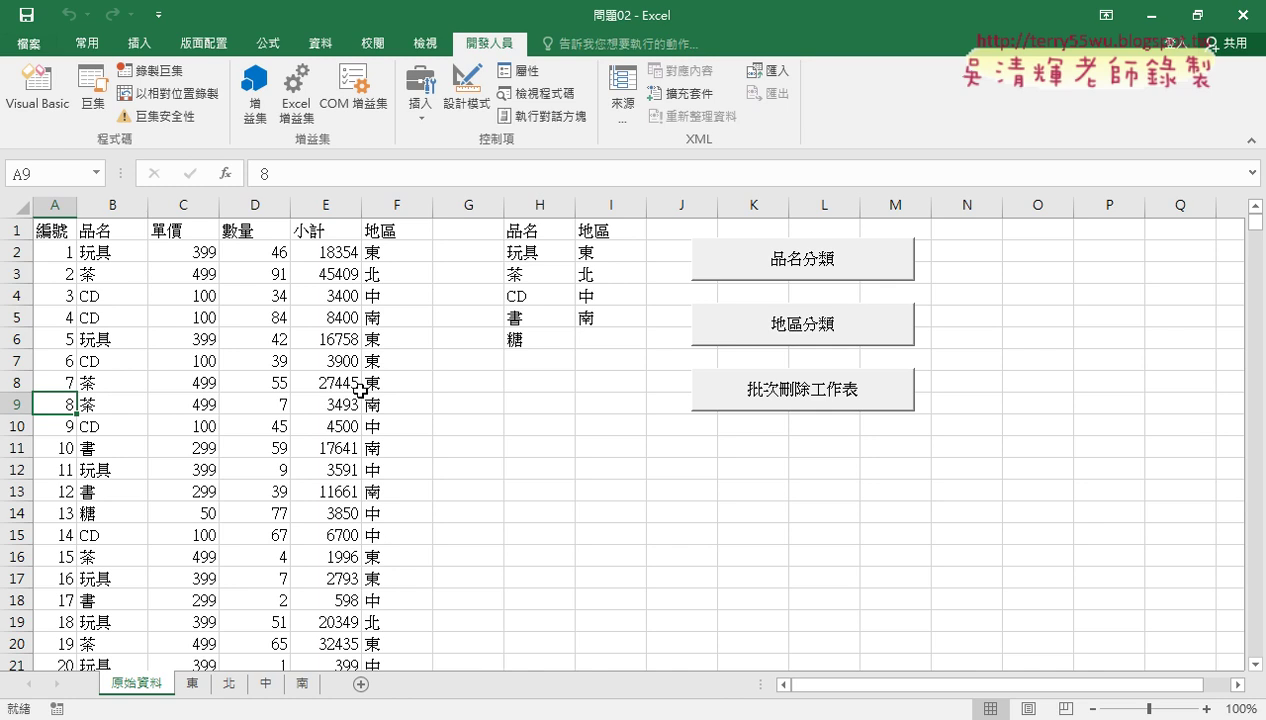
click(37, 88)
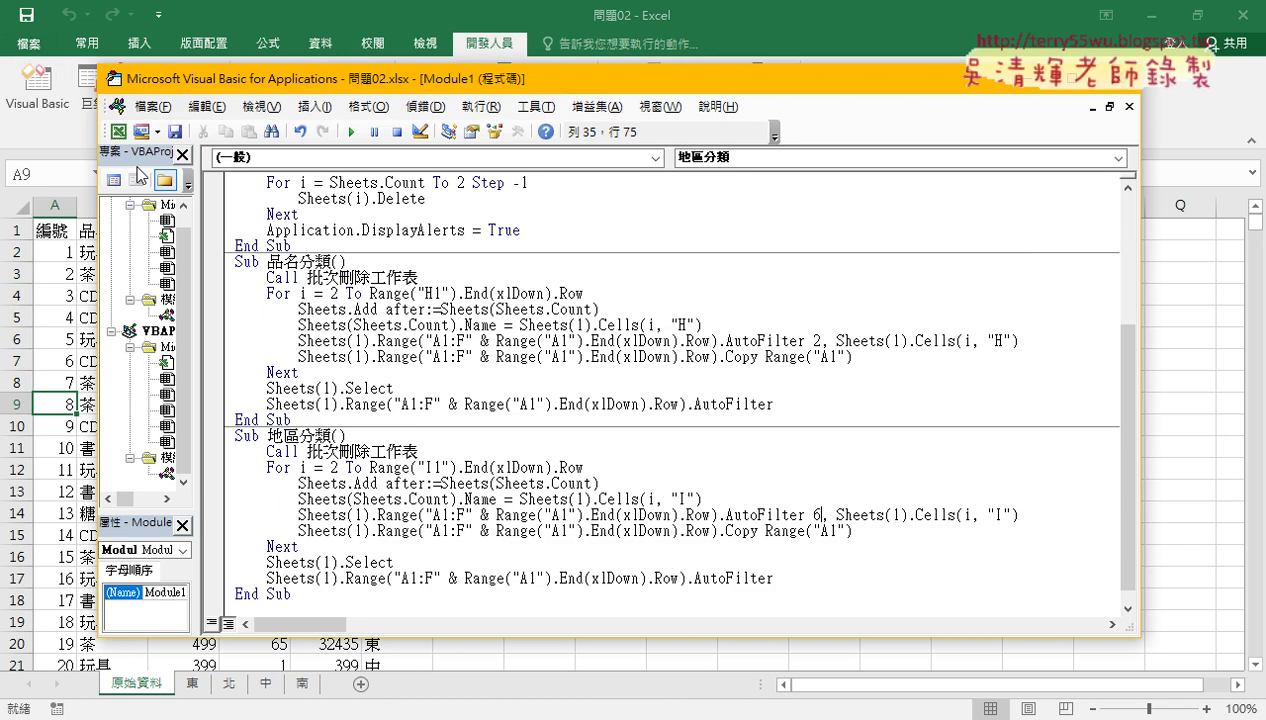
click(378, 263)
Add Application.ScreenUpdating = False at the top of 品名分類.
key(Return)
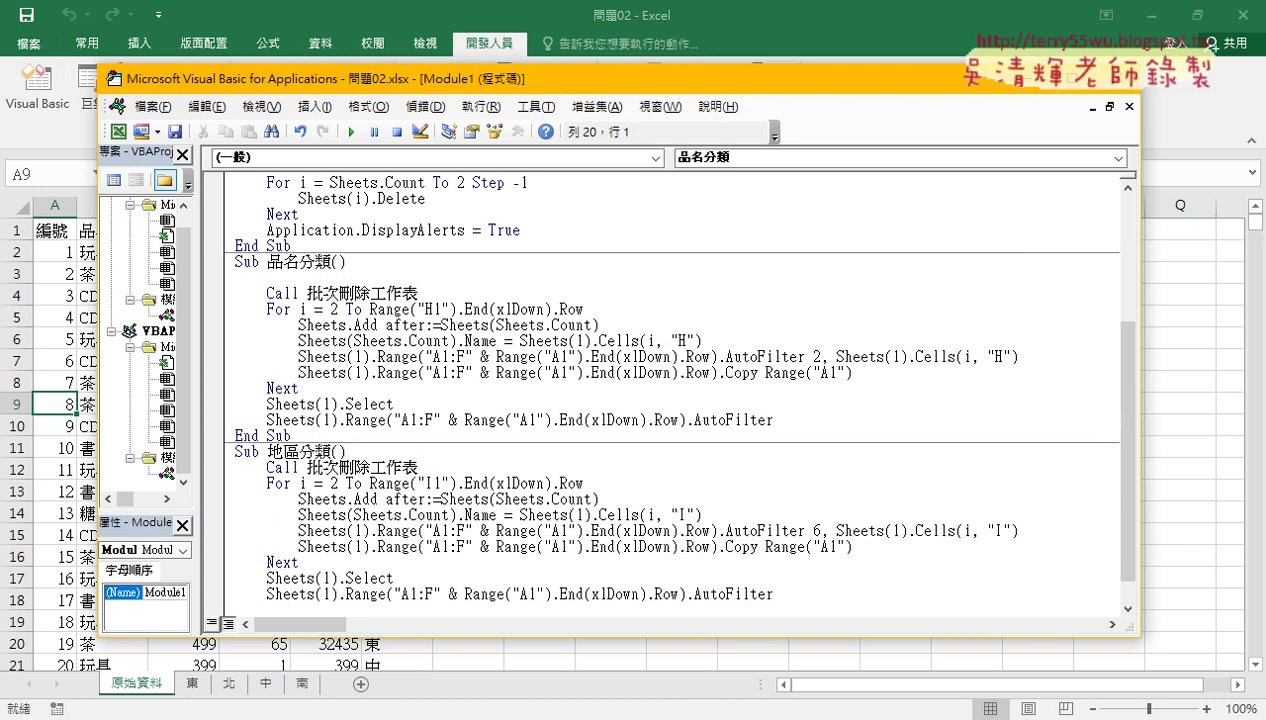
key(Tab)
text(a)
text(pp)
text(li)
text(cati)
text(on)
text(.)
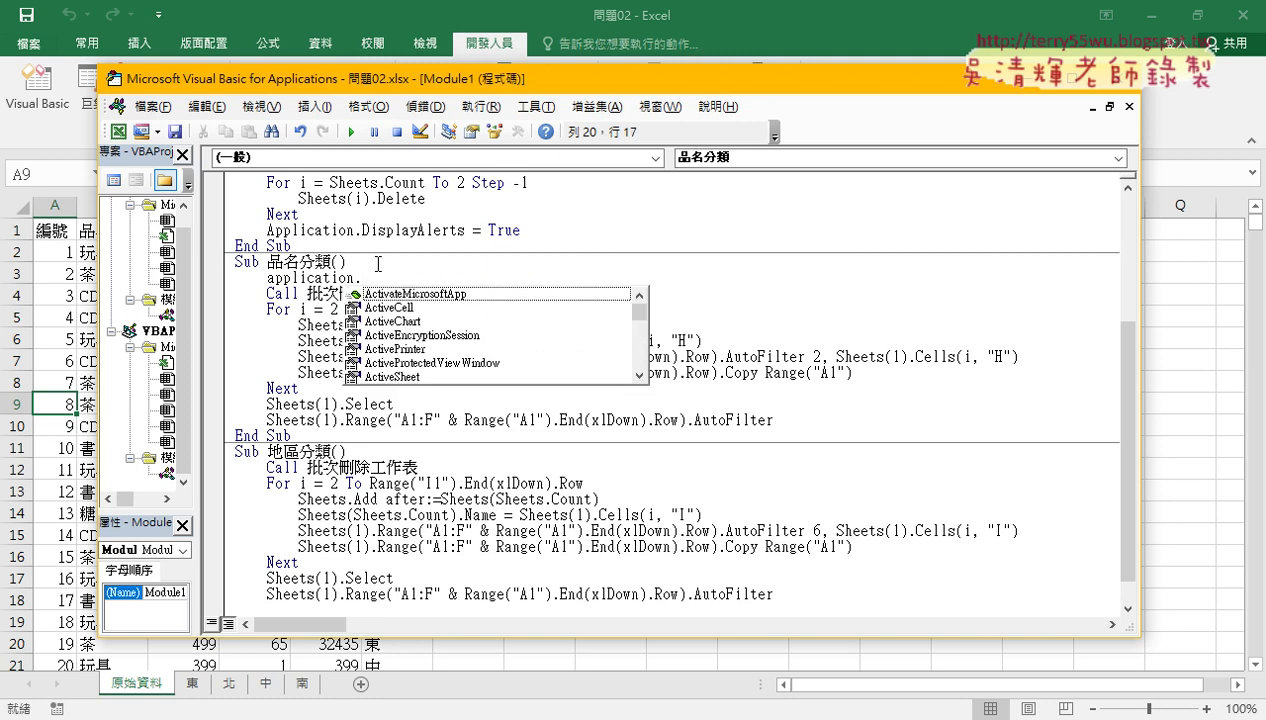
text(S)
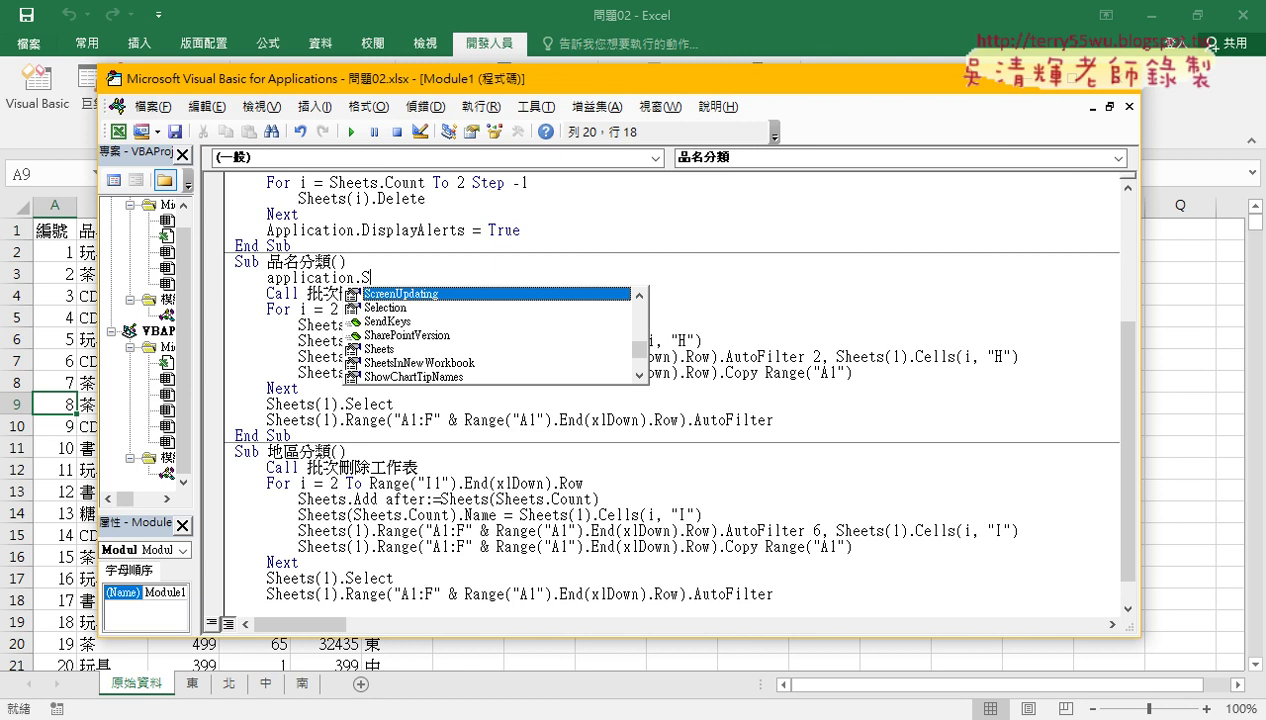
key(Tab)
text(=)
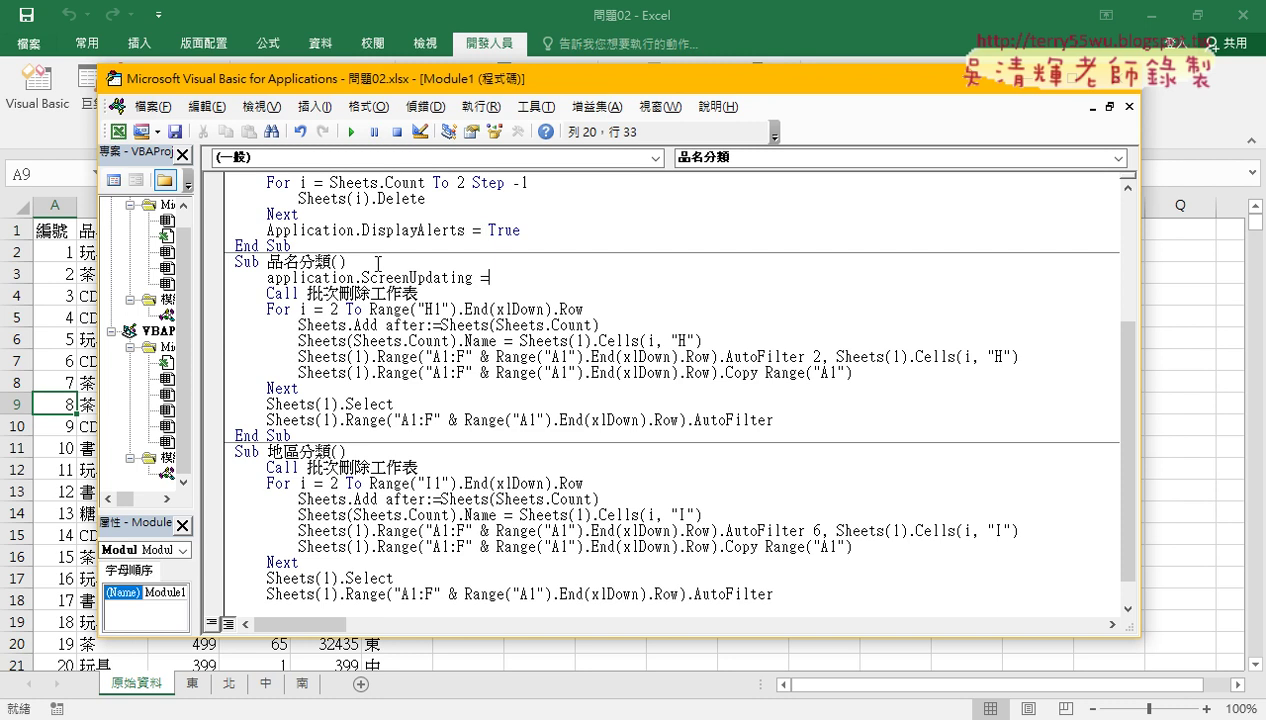
key(Down)
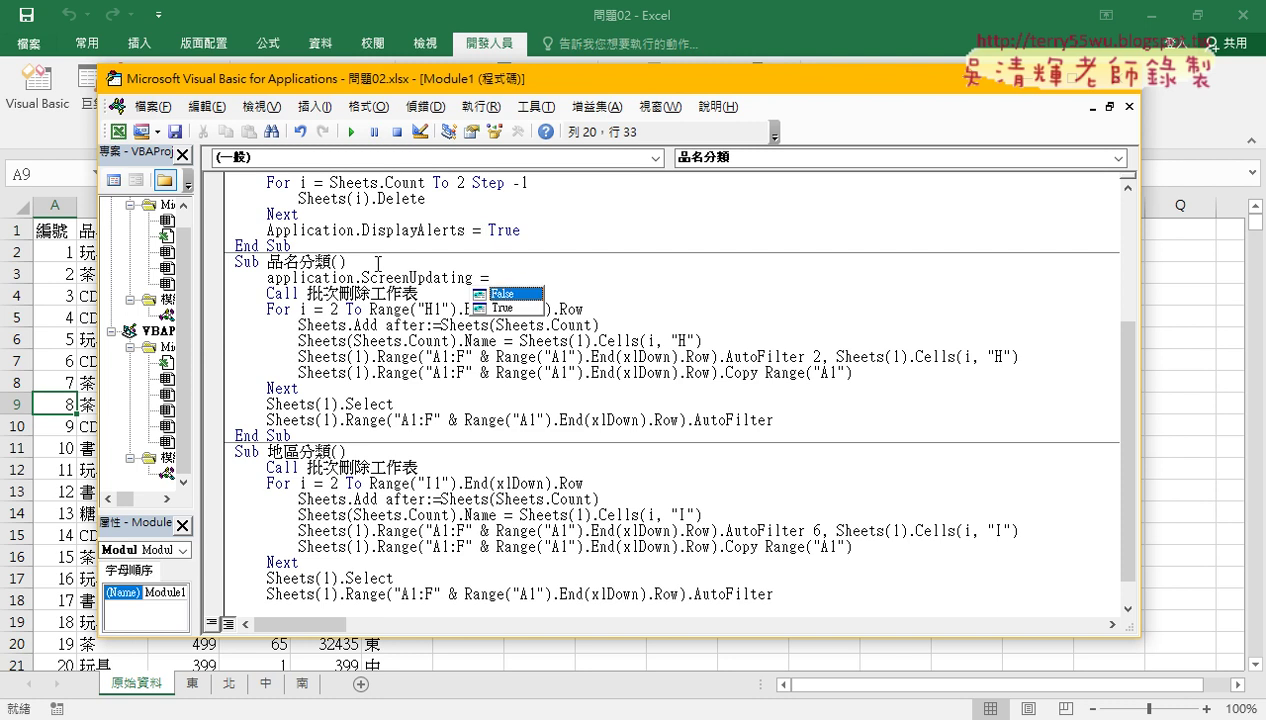
key(Tab)
click(308, 355)
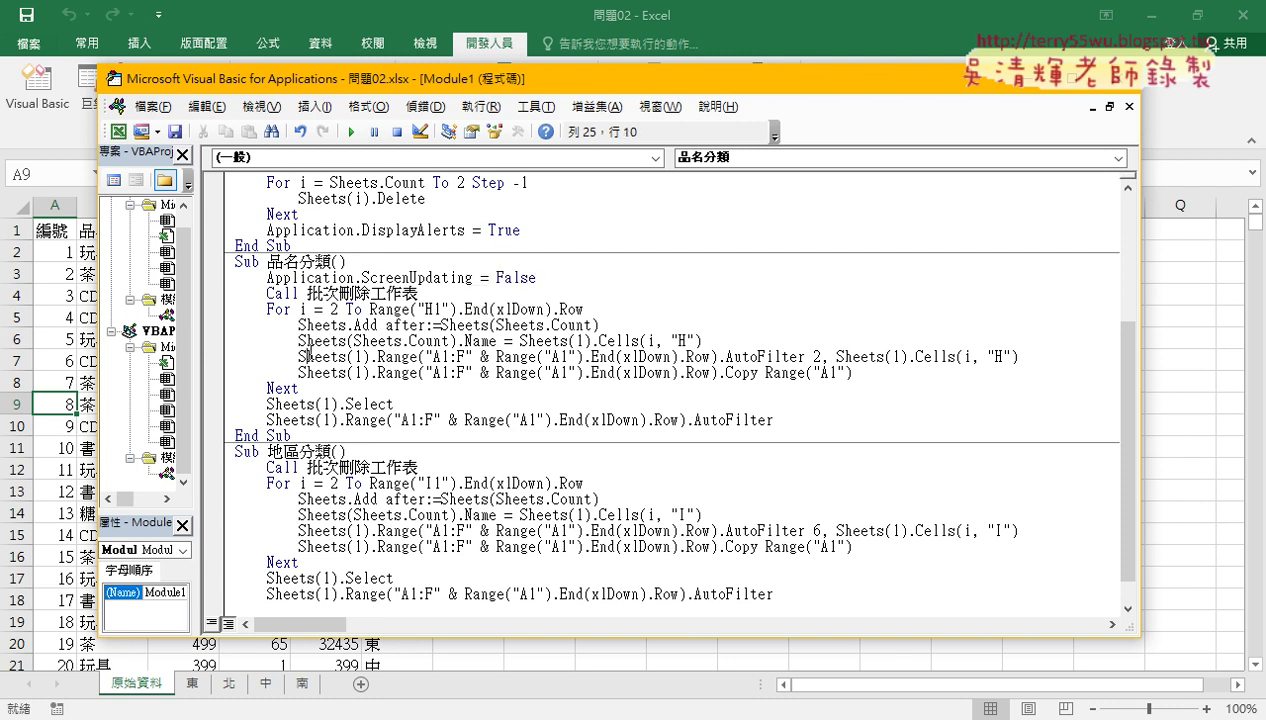
Add Application.ScreenUpdating = True before End Sub, then return to the worksheet.
drag(267, 277, 474, 277)
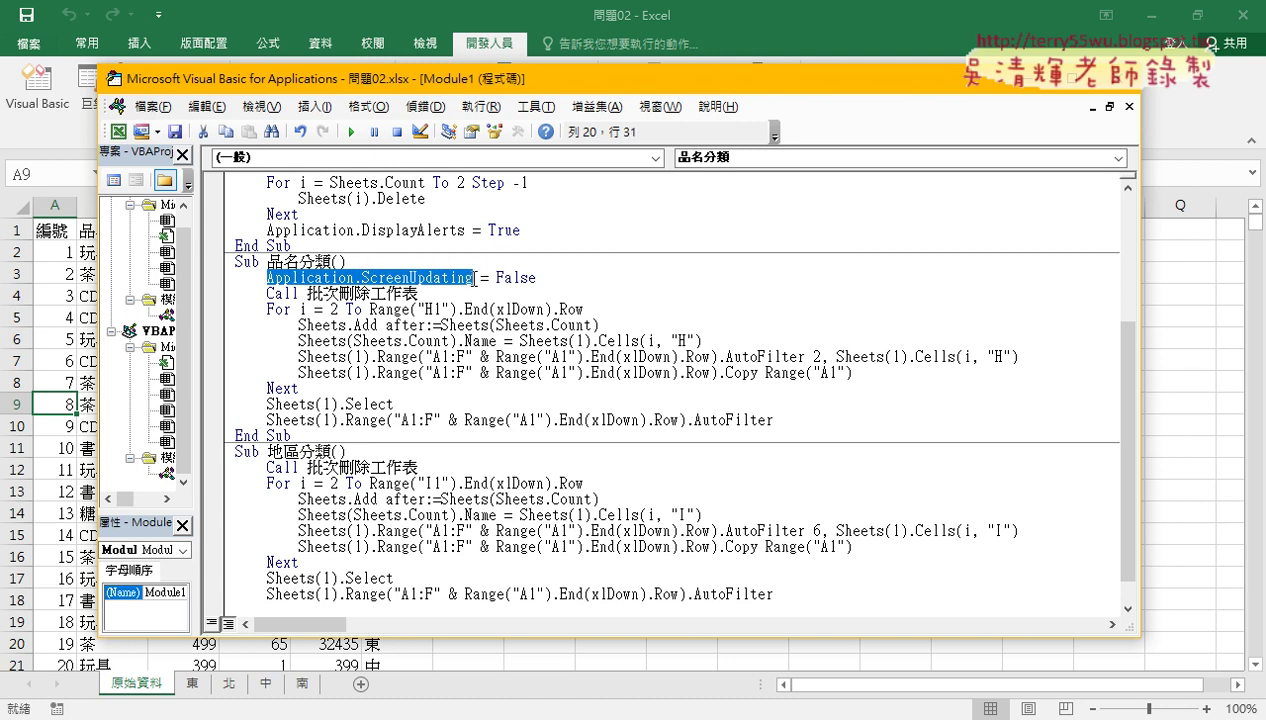
click(783, 420)
key(Return)
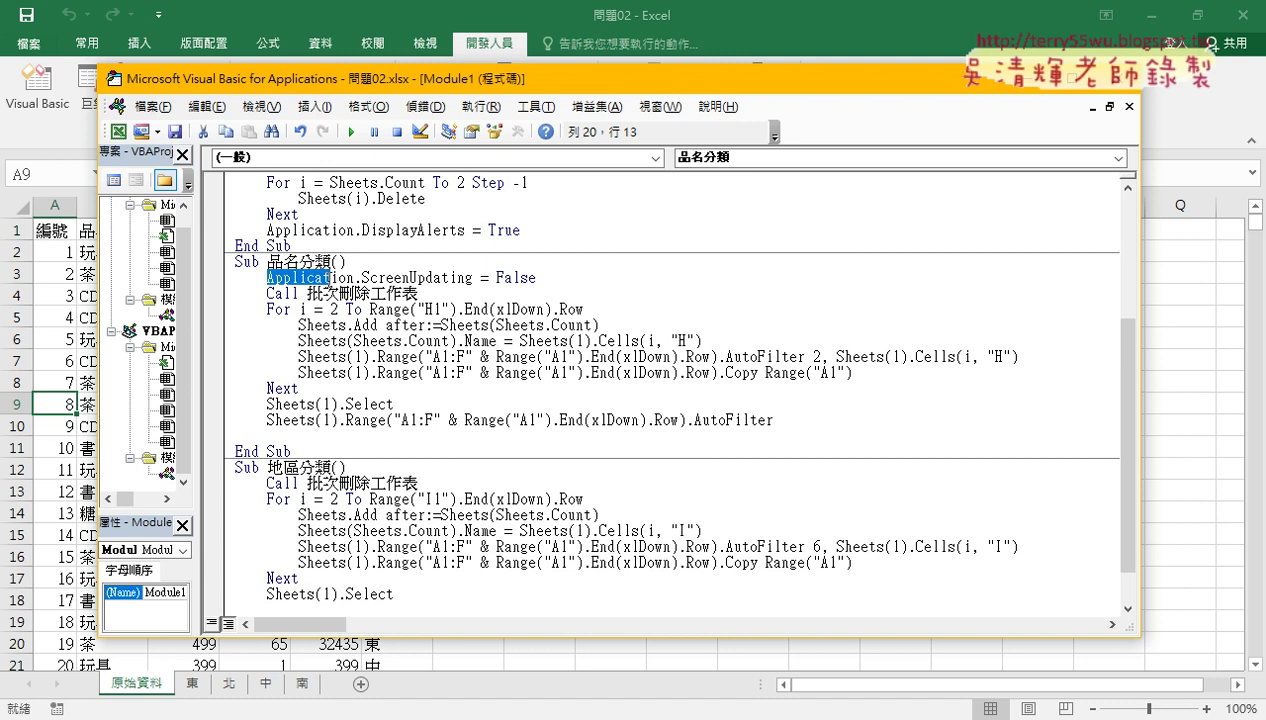
mouse_move(266, 277)
mouse_down()
mouse_move(473, 277)
mouse_move(398, 445)
mouse_up()
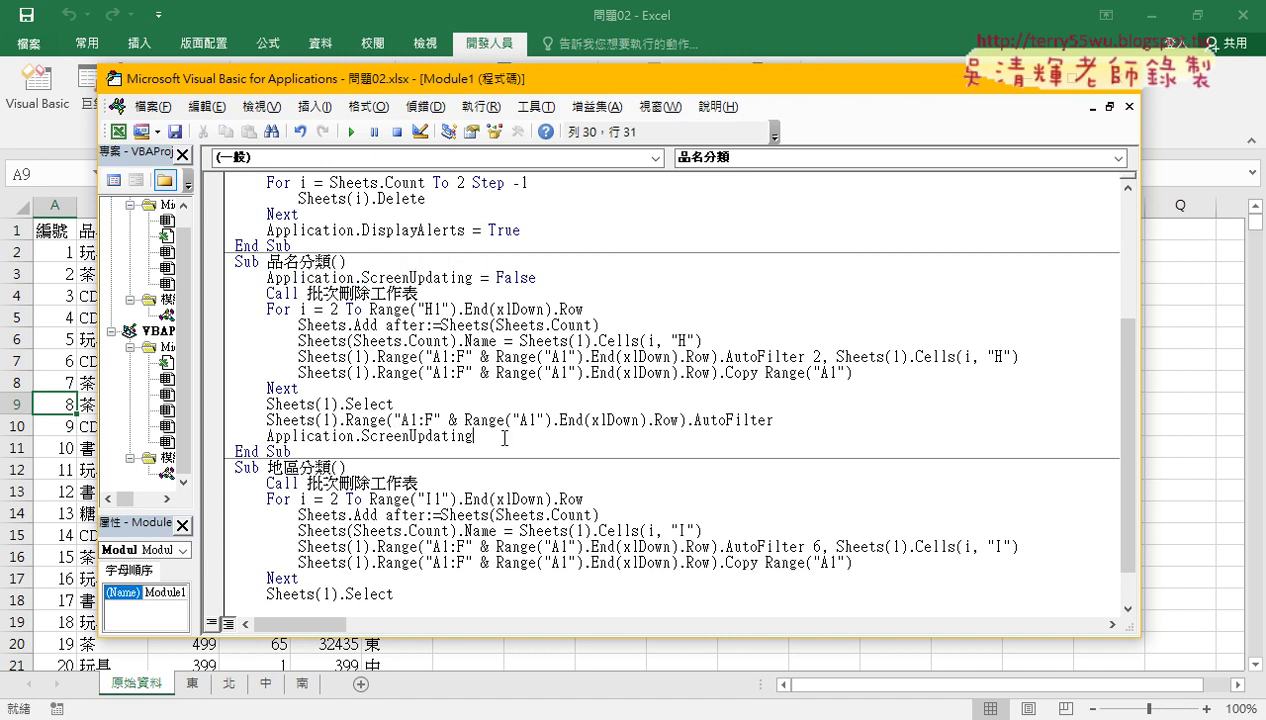
text(=)
key(Down)
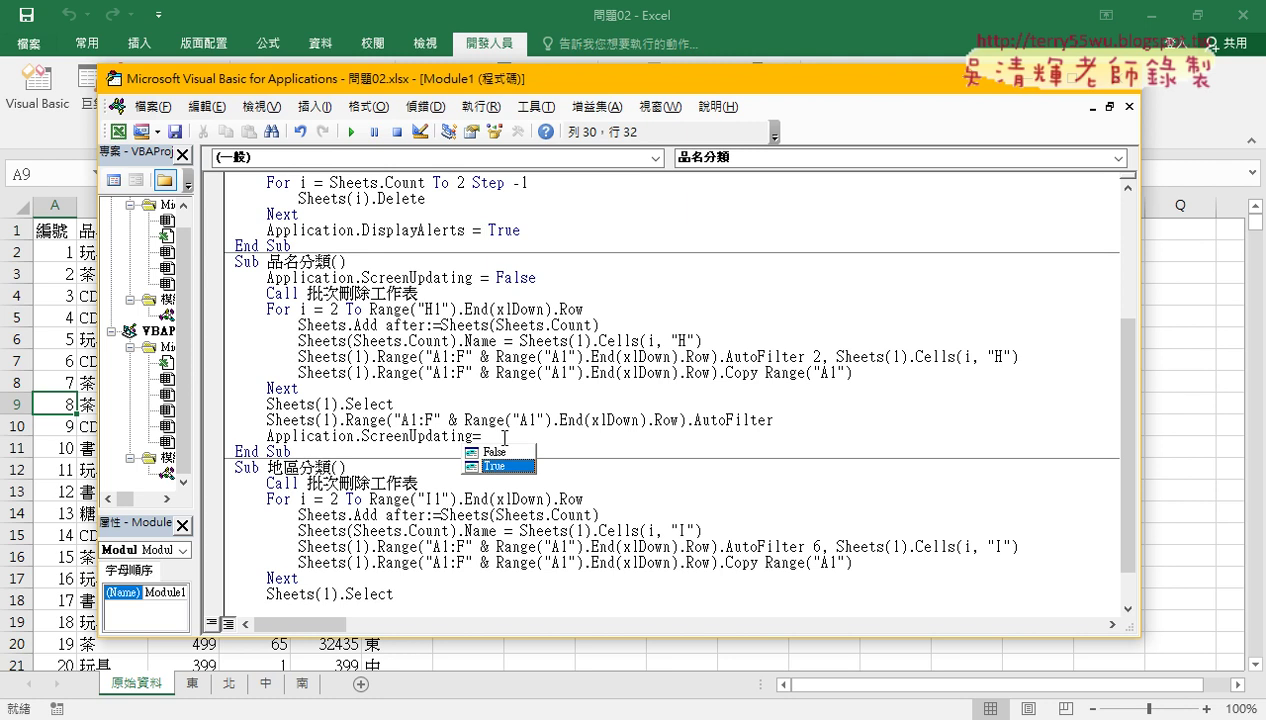
click(524, 291)
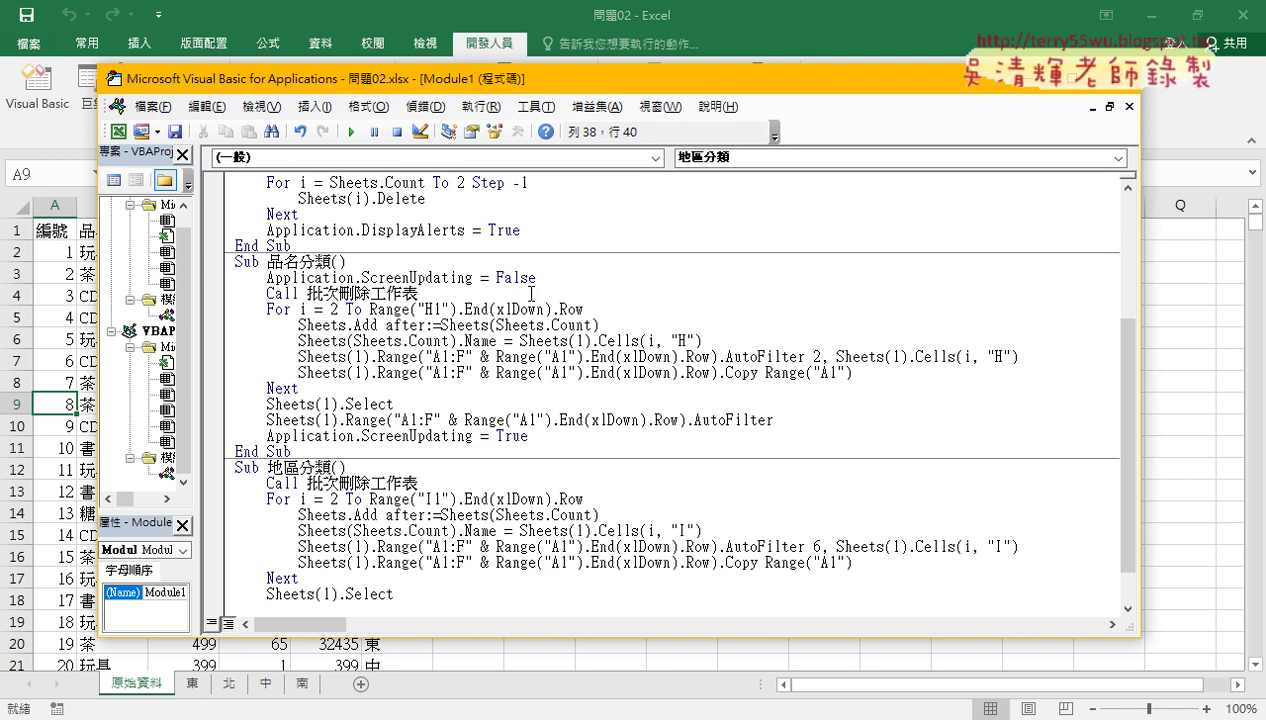
click(528, 439)
drag(267, 277, 540, 279)
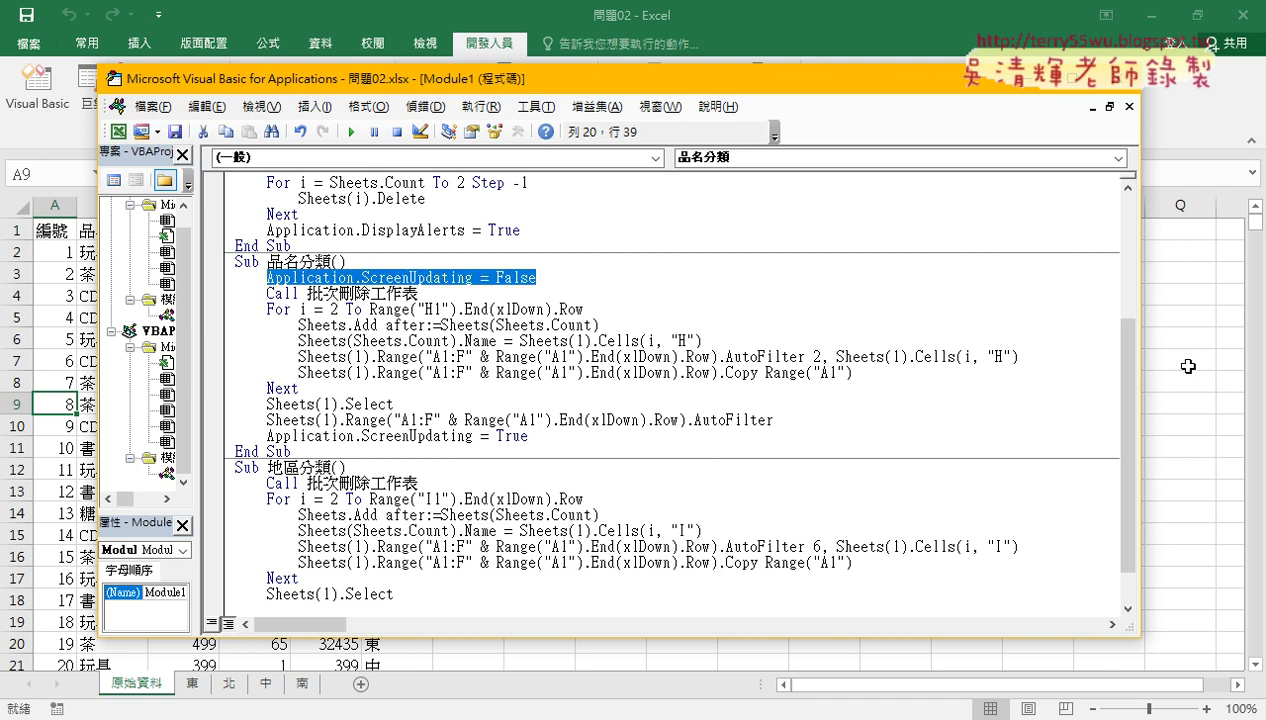
click(1188, 366)
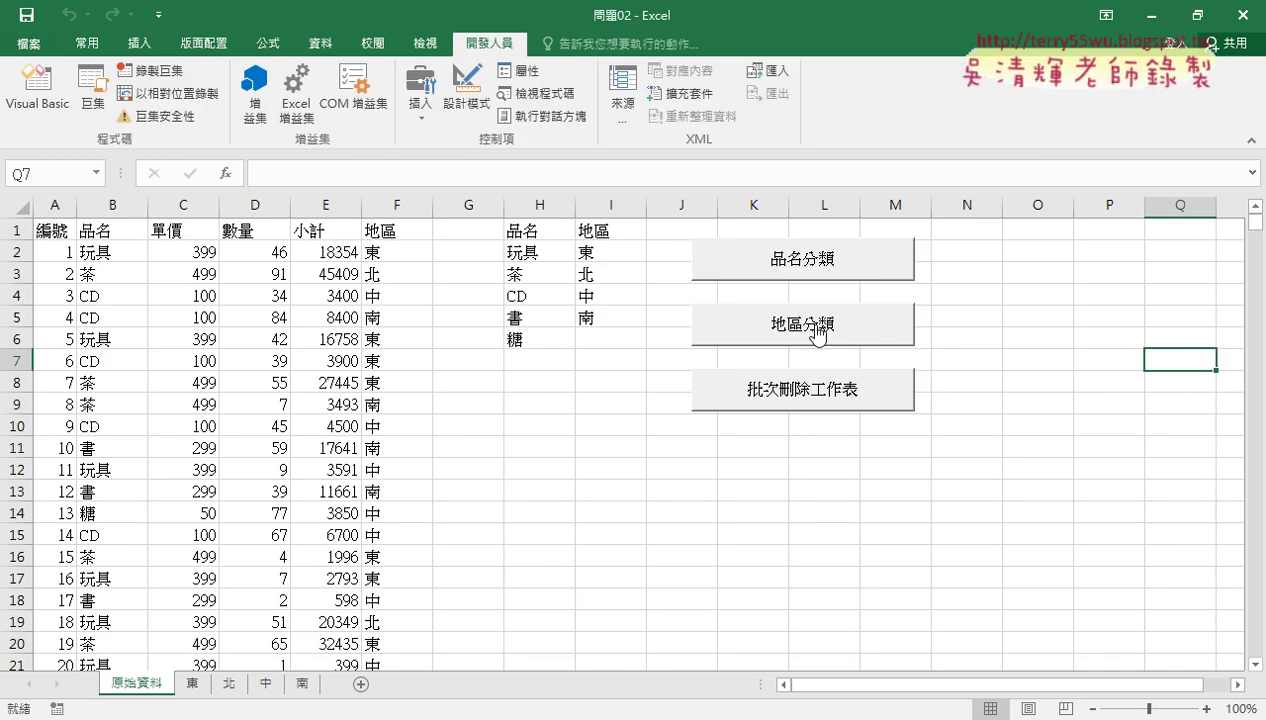
Run 品名分類, then 地區分類, then 品名分類 again, and open the Visual Basic editor.
click(778, 265)
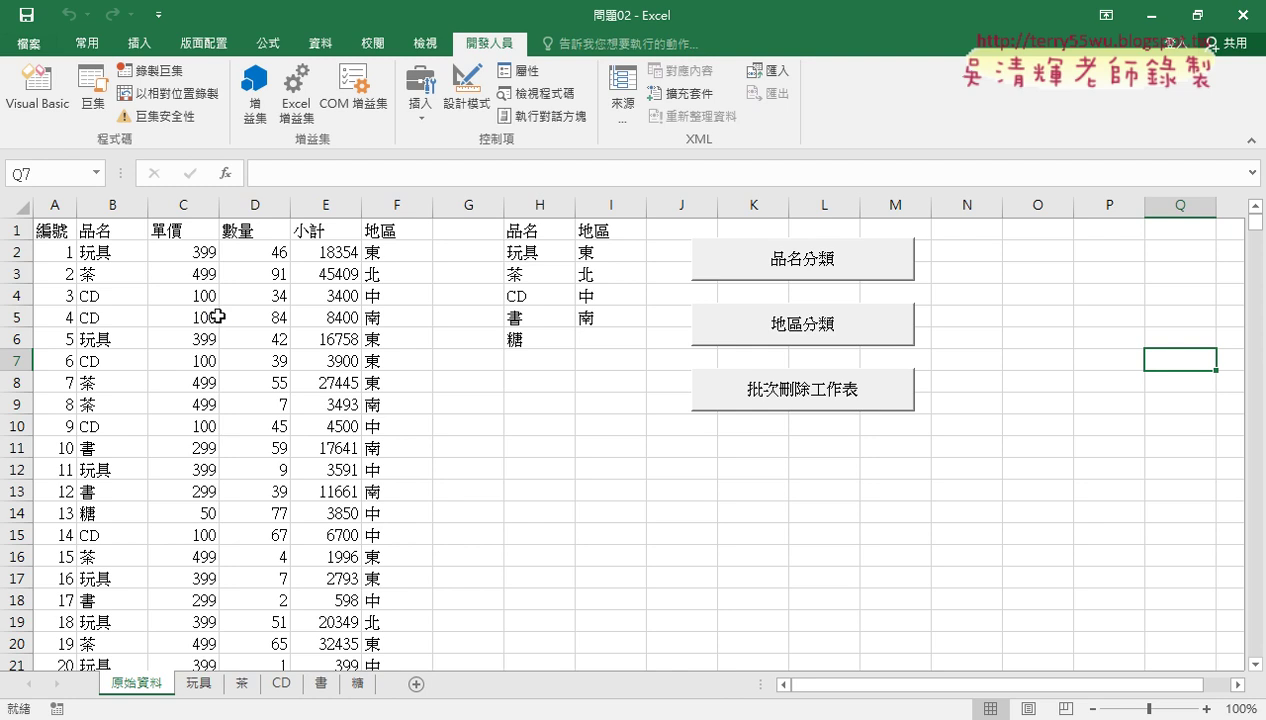
click(842, 340)
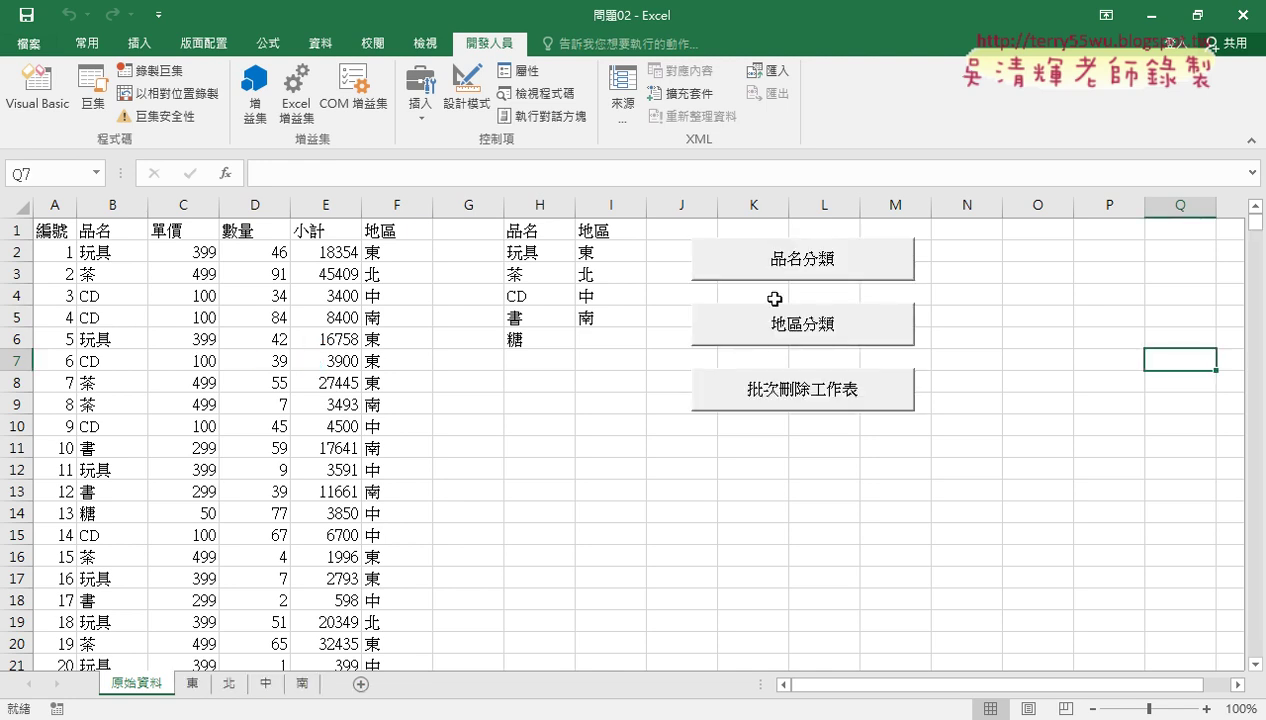
click(780, 268)
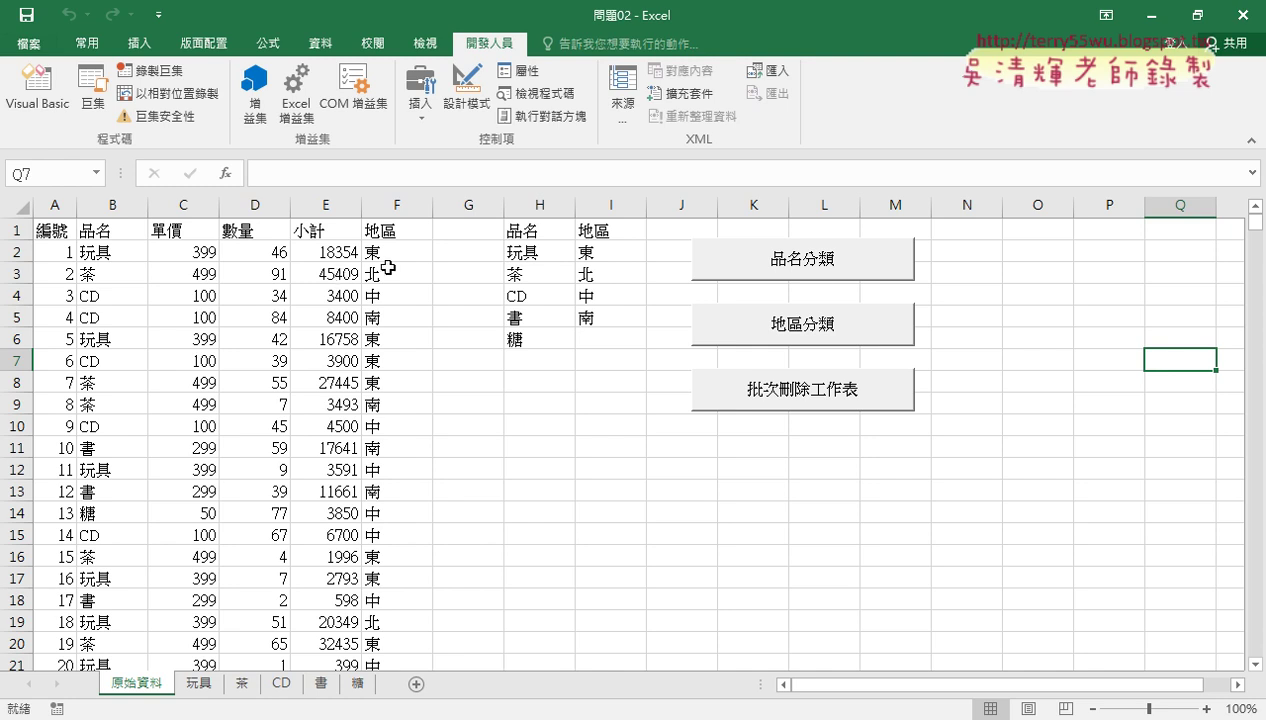
click(37, 85)
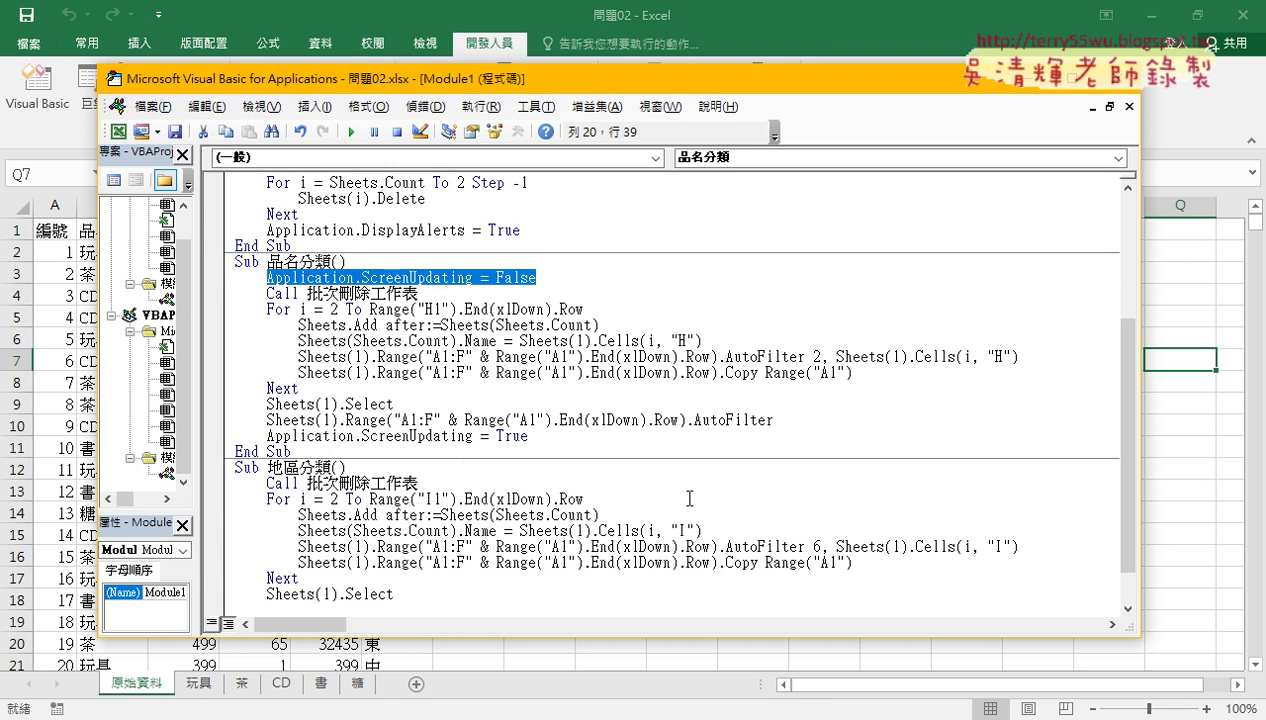
Review the 品名分類 and 地區分類 procedure names, then switch to the Google Docs 程式碼 document.
drag(1140, 510, 1087, 510)
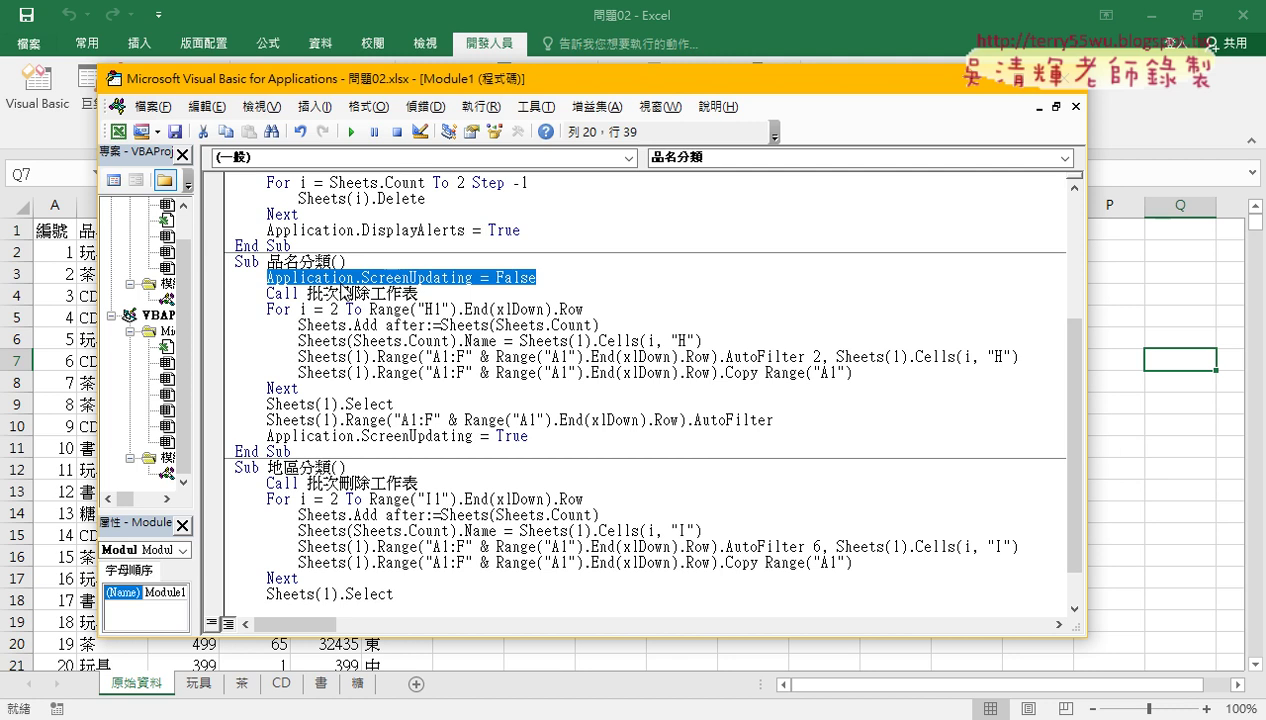
click(282, 262)
double_click(283, 262)
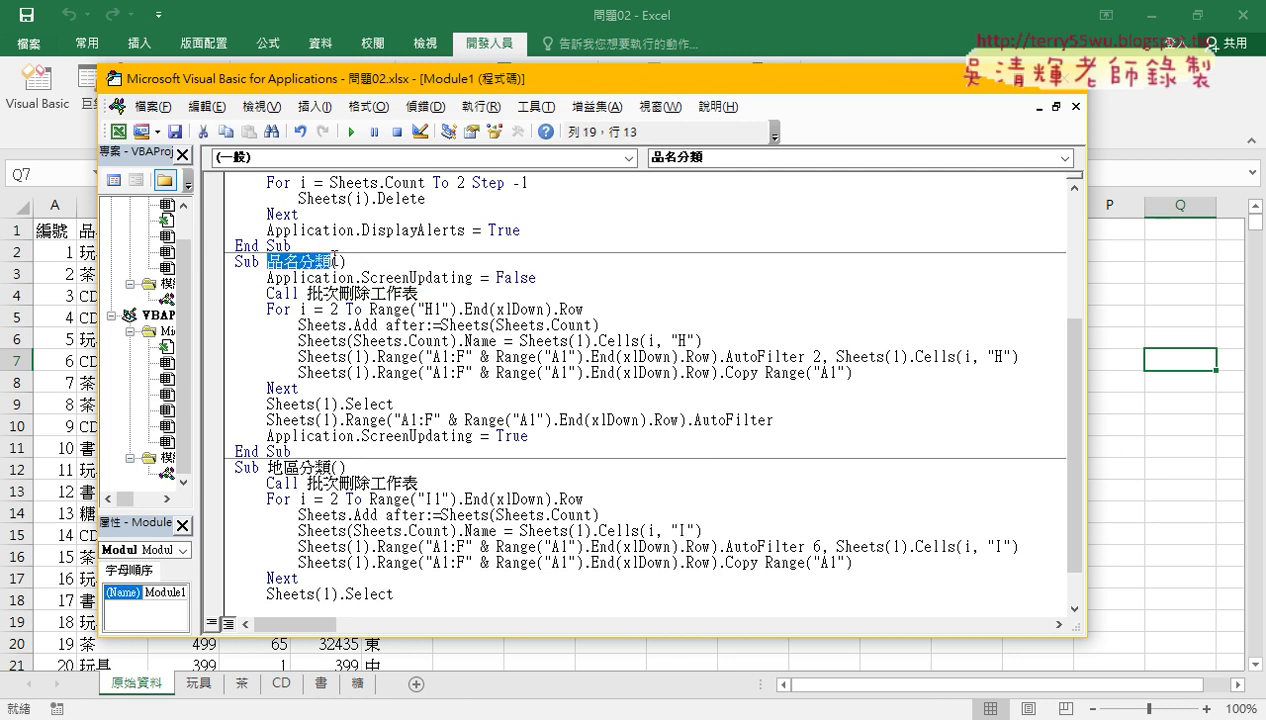
drag(267, 467, 336, 467)
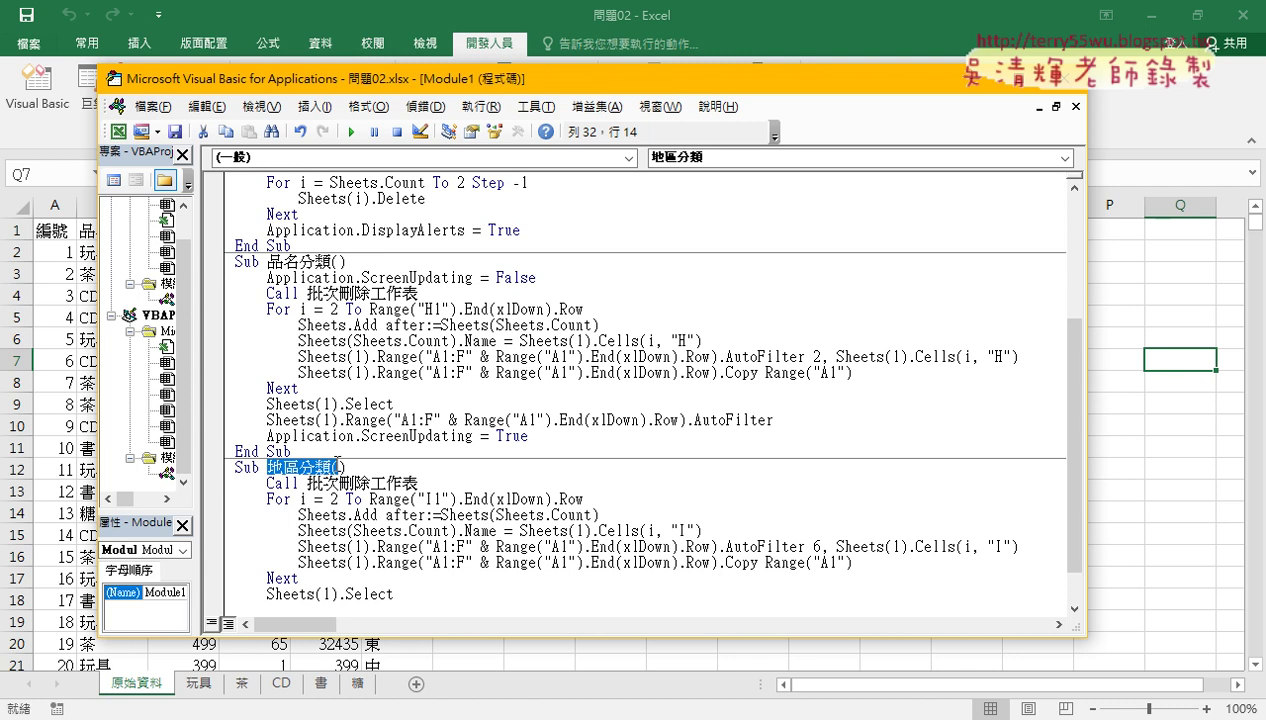
scroll(337, 460, up, 1)
drag(266, 198, 380, 198)
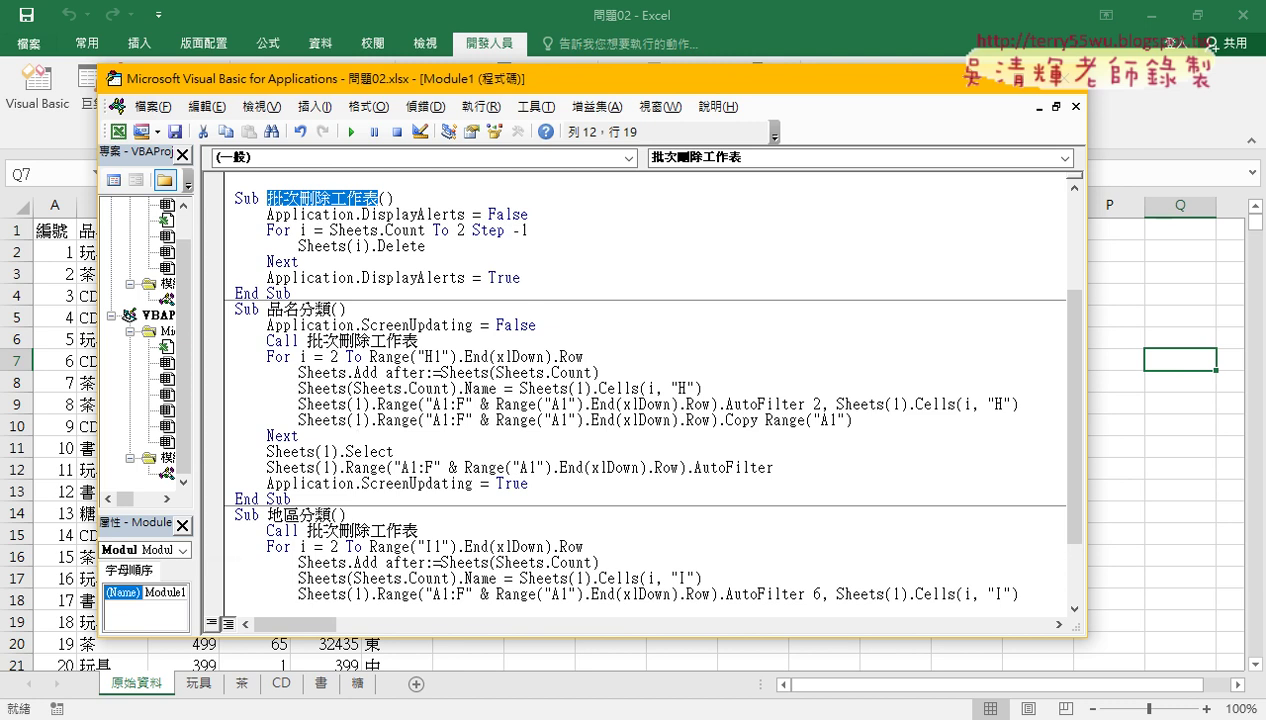
click(320, 682)
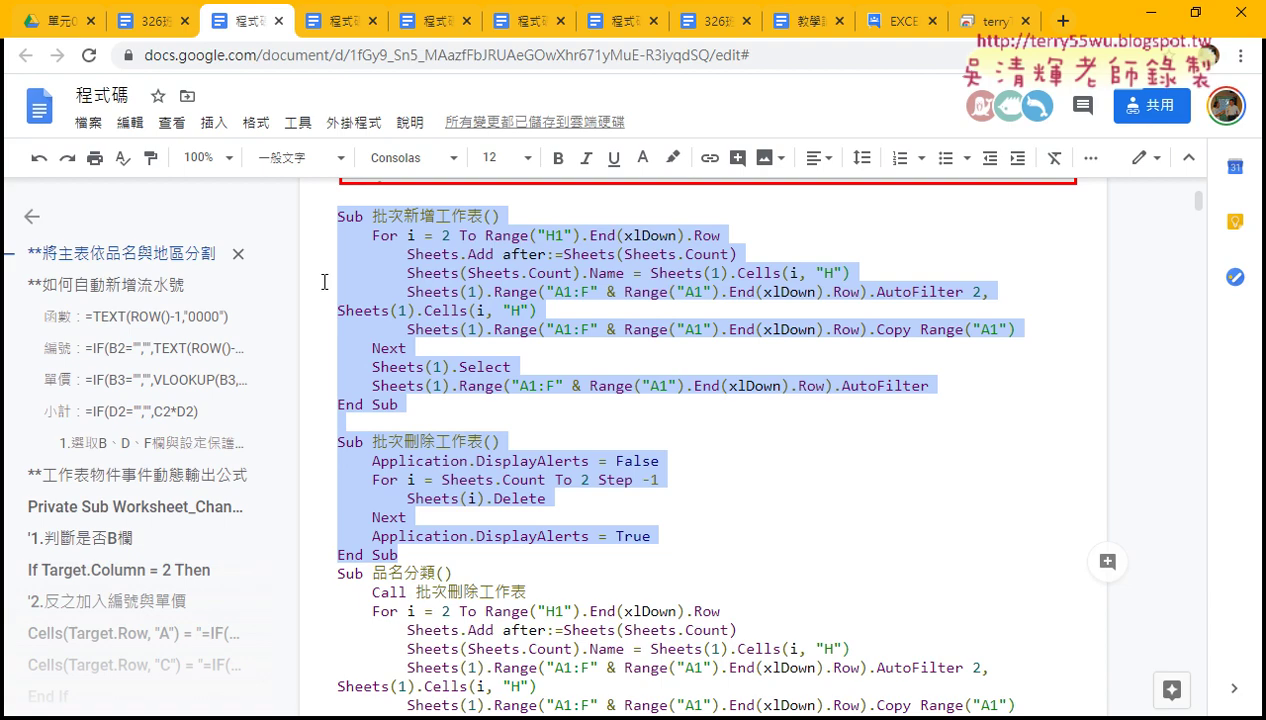
In Google Drive, browse into 單元03_用ADO匯入與匯出資料庫 and open the 程式碼 document.
click(63, 22)
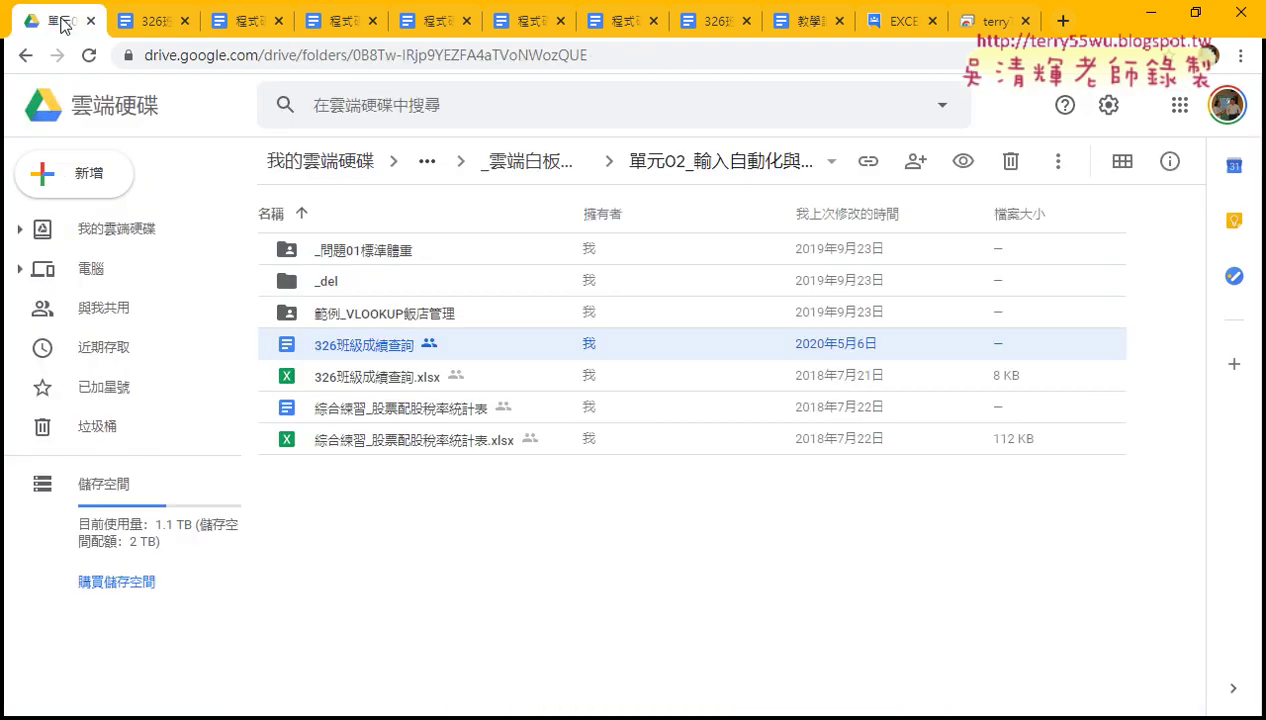
click(543, 168)
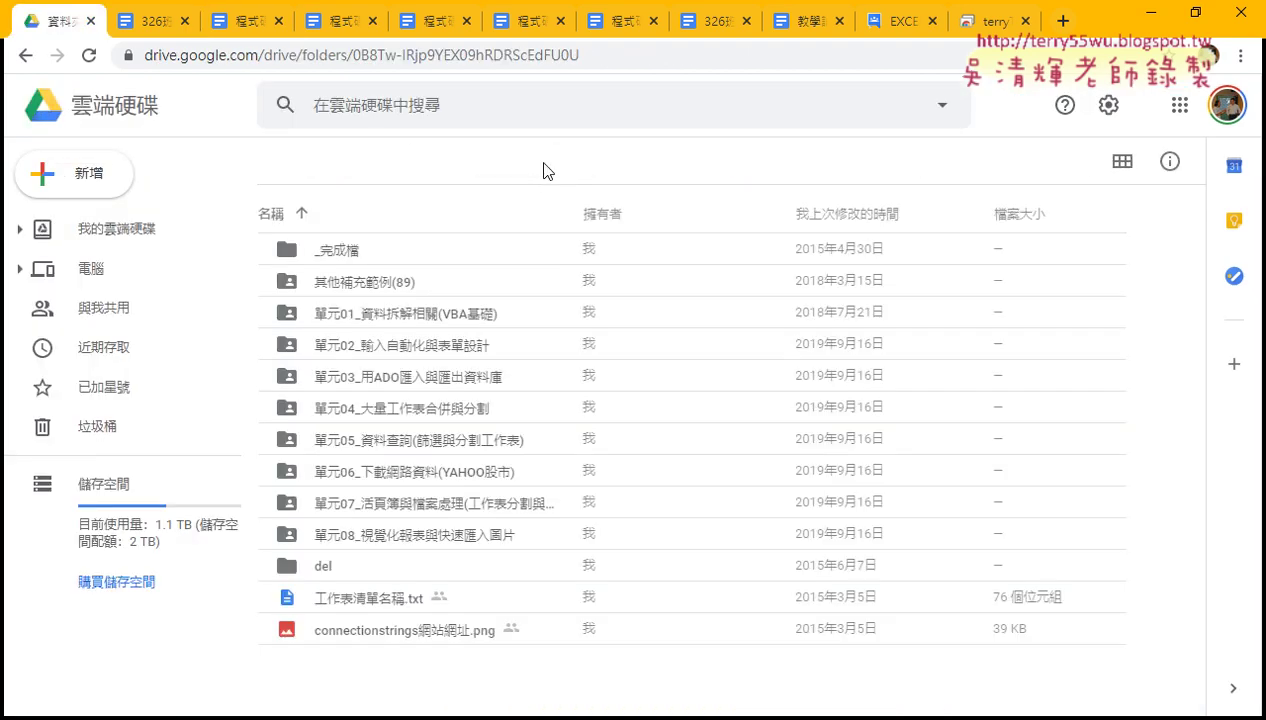
click(394, 382)
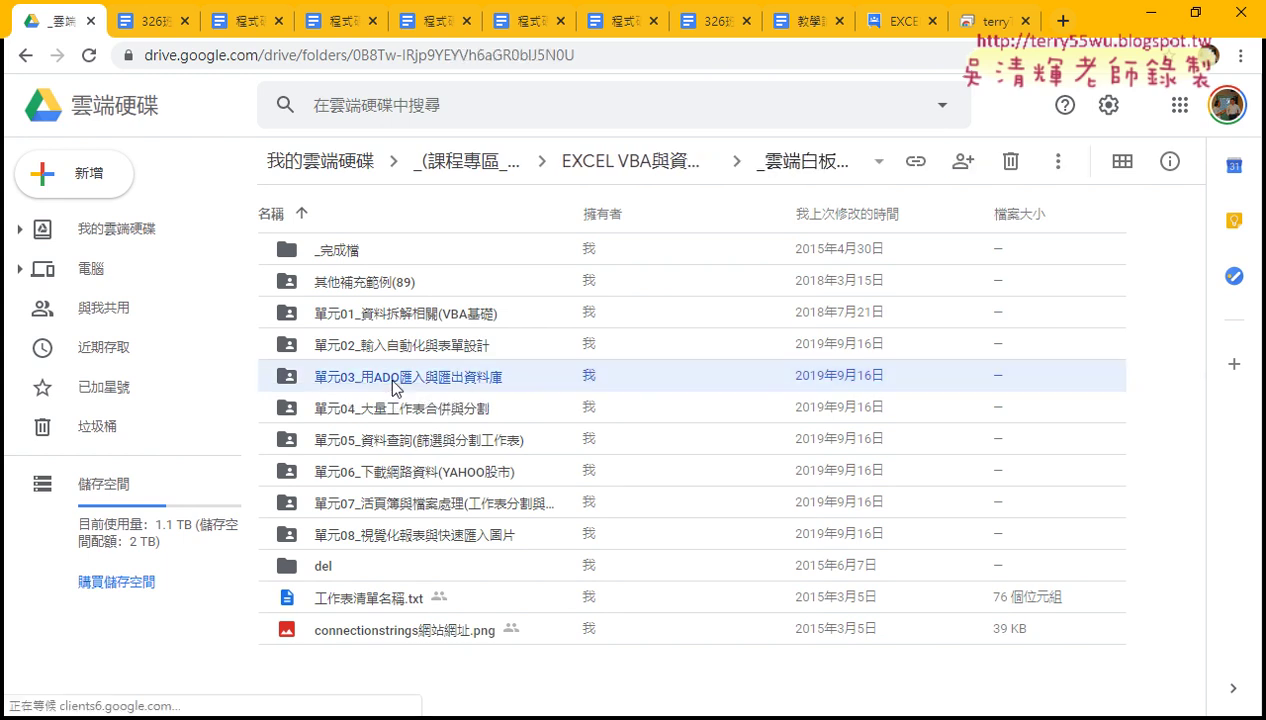
double_click(393, 380)
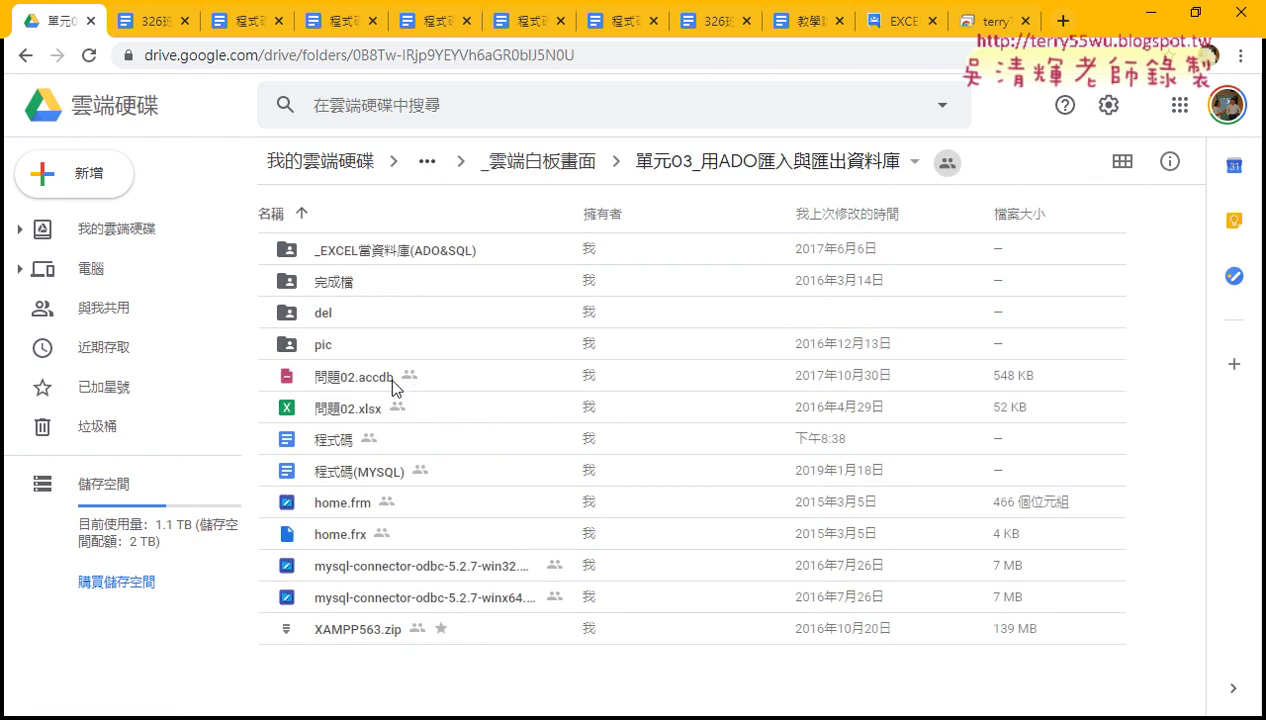
double_click(349, 450)
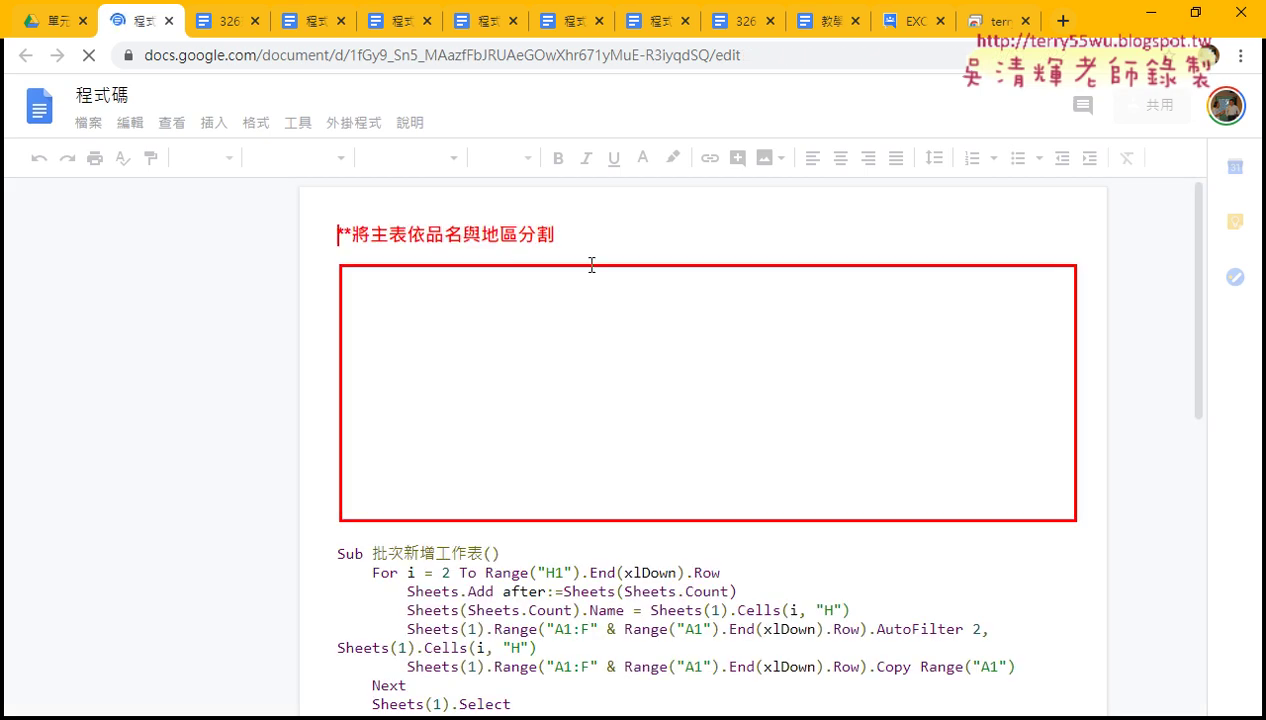
drag(370, 235, 556, 238)
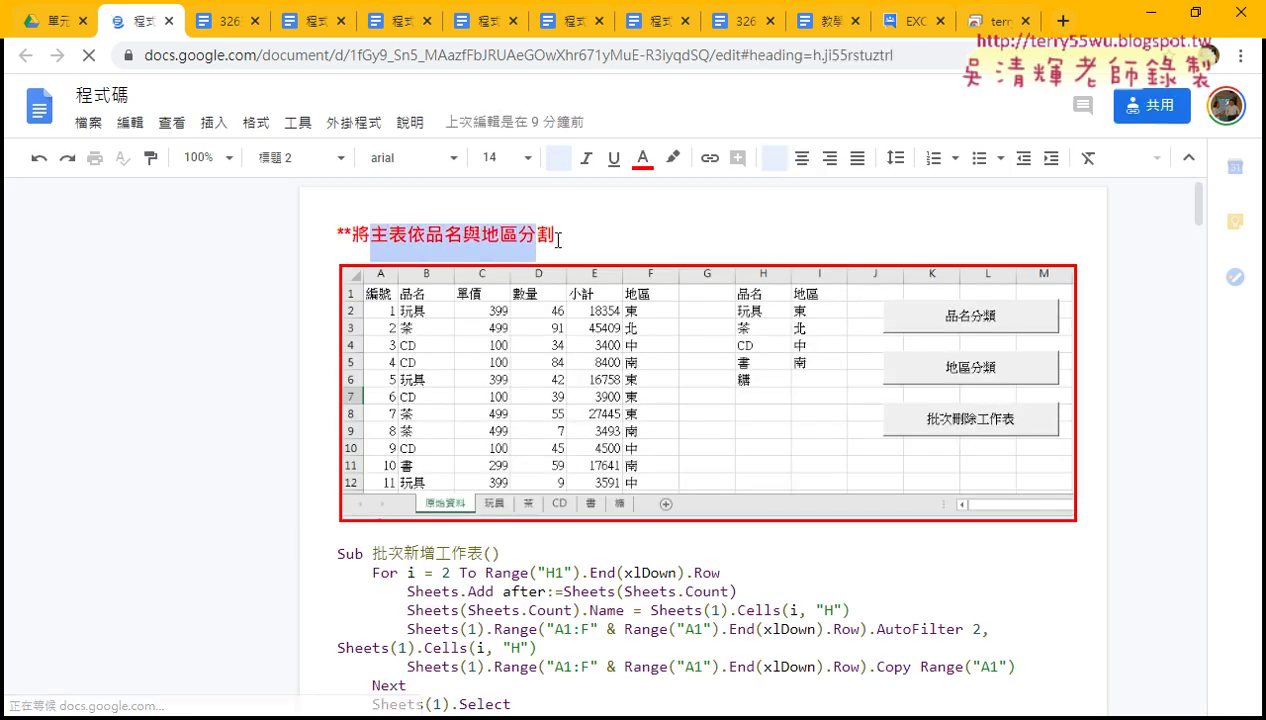
scroll(850, 500, down, 4)
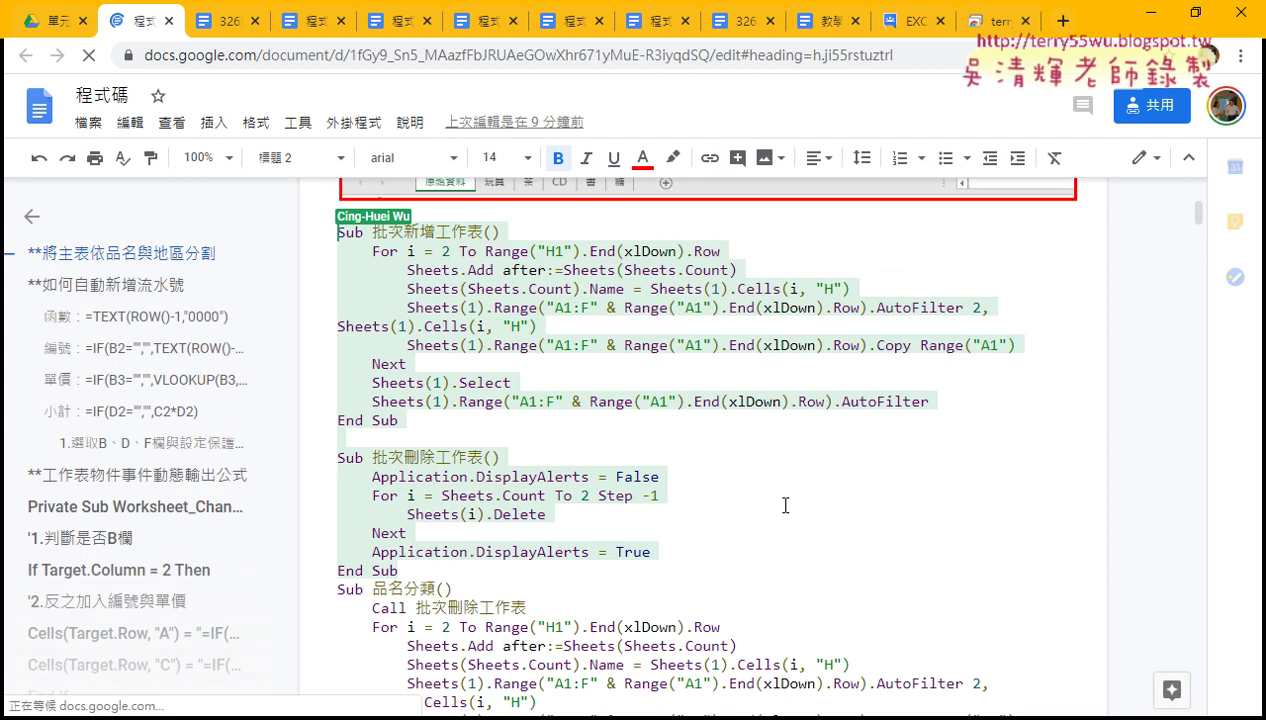
click(518, 336)
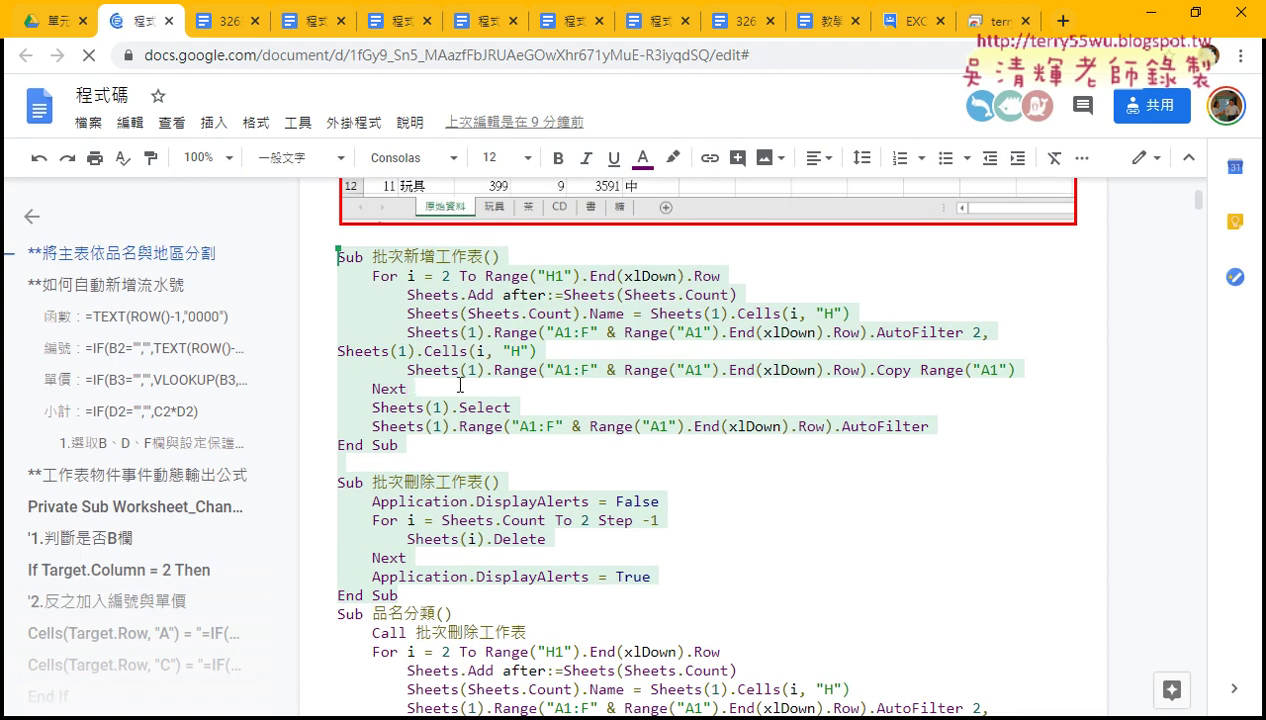
scroll(460, 385, down, 2)
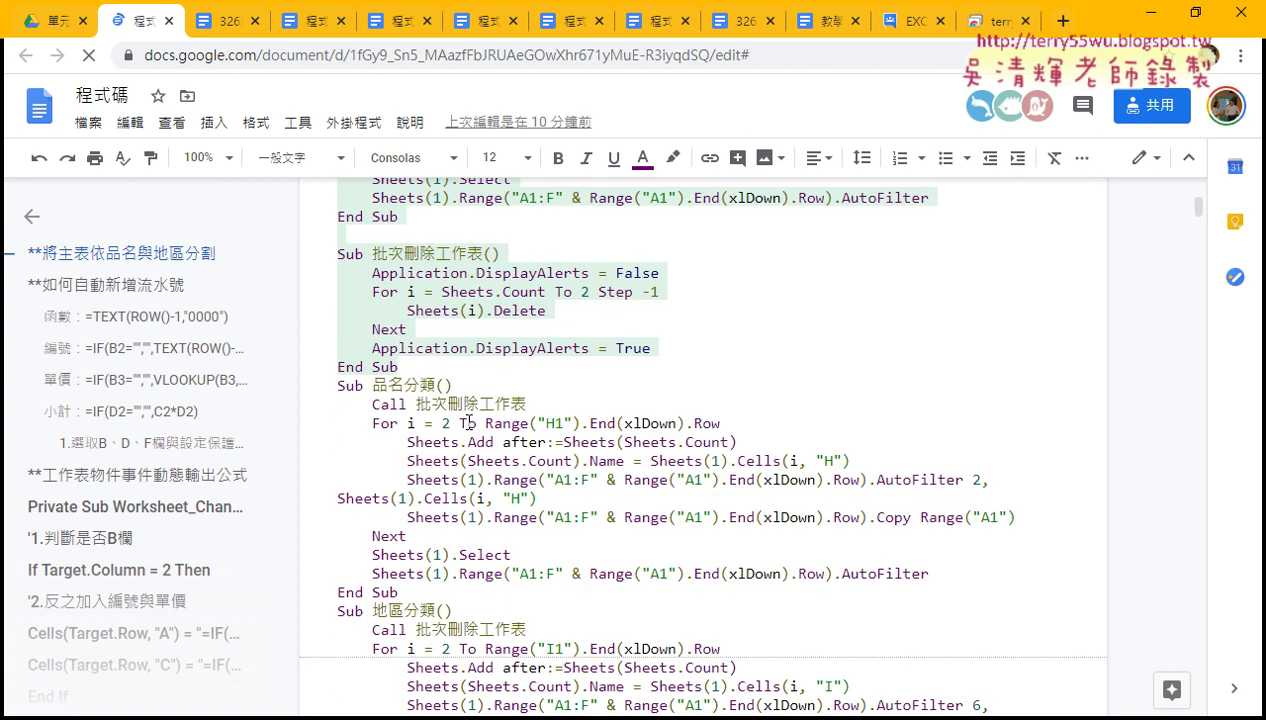
scroll(469, 423, down, 1)
scroll(430, 370, down, 1)
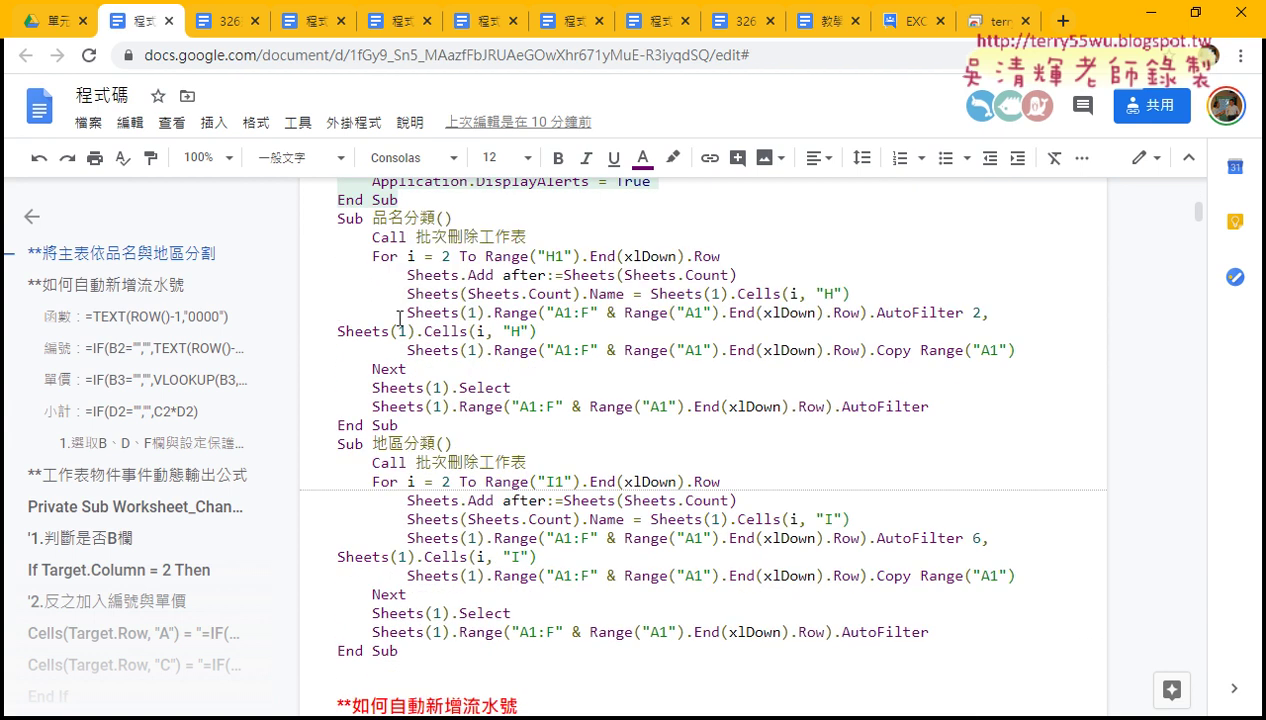
drag(372, 218, 435, 218)
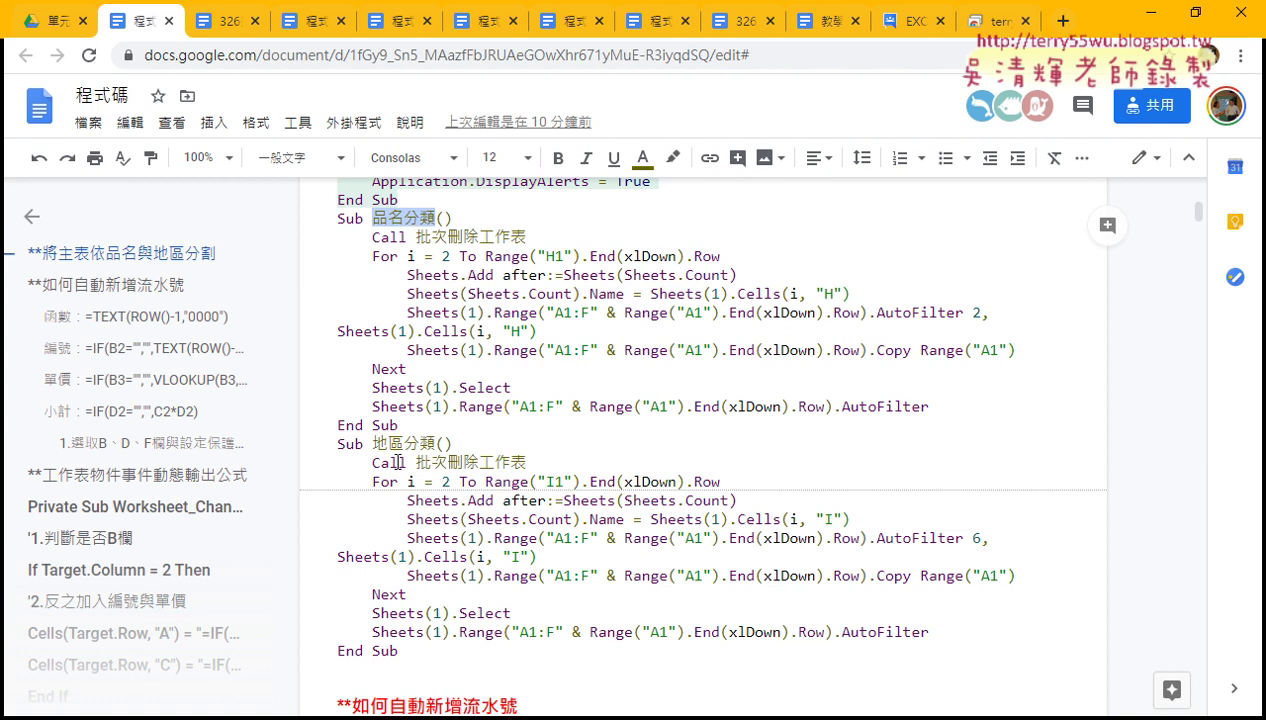
drag(373, 443, 435, 443)
scroll(503, 477, up, 1)
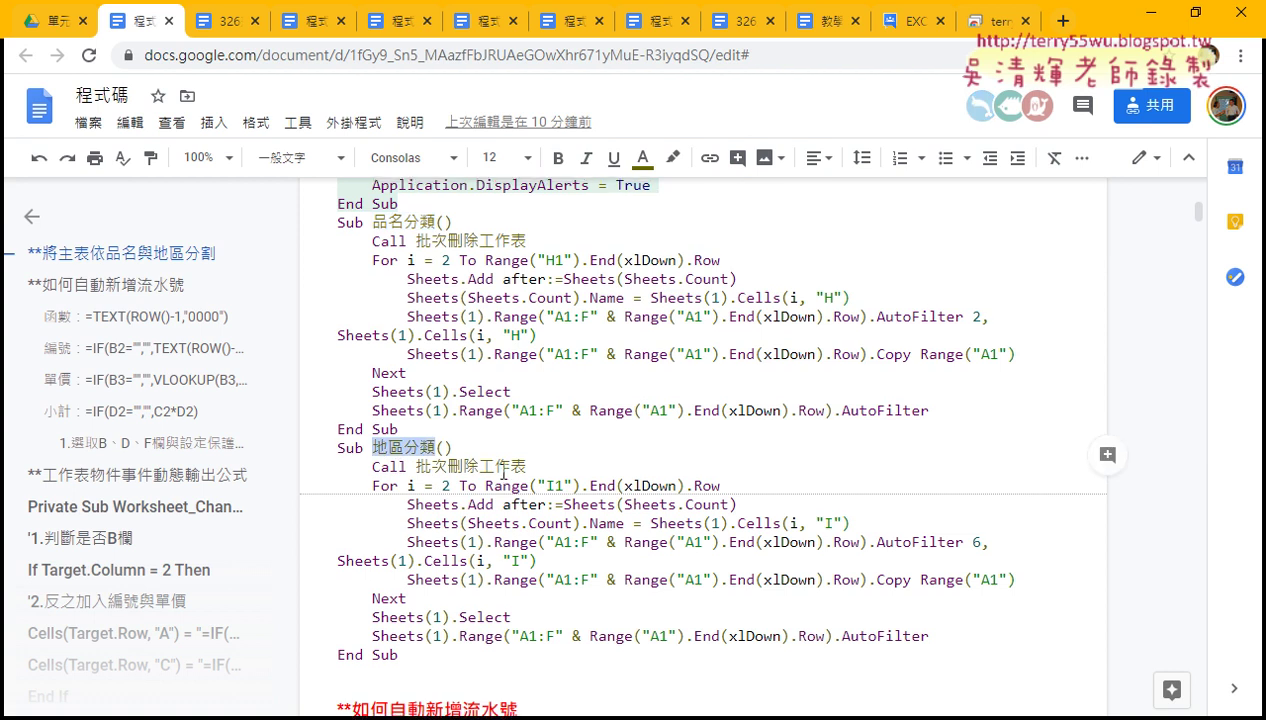
scroll(503, 477, up, 8)
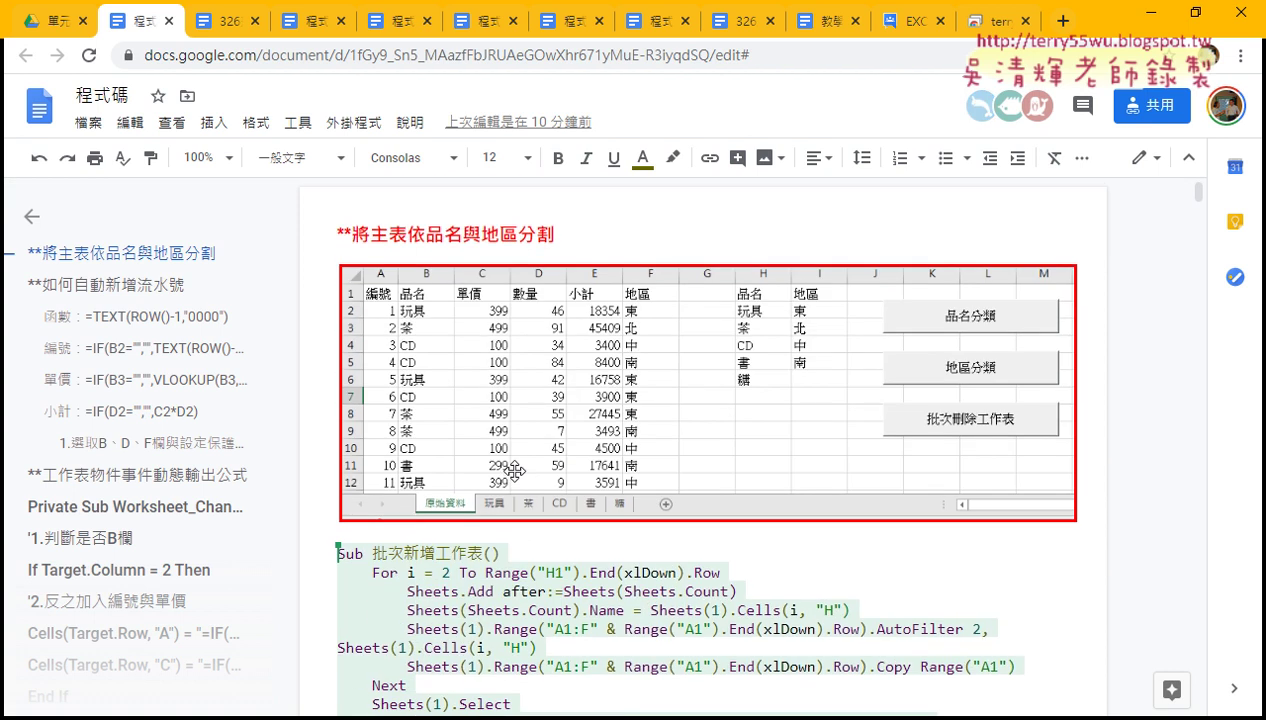